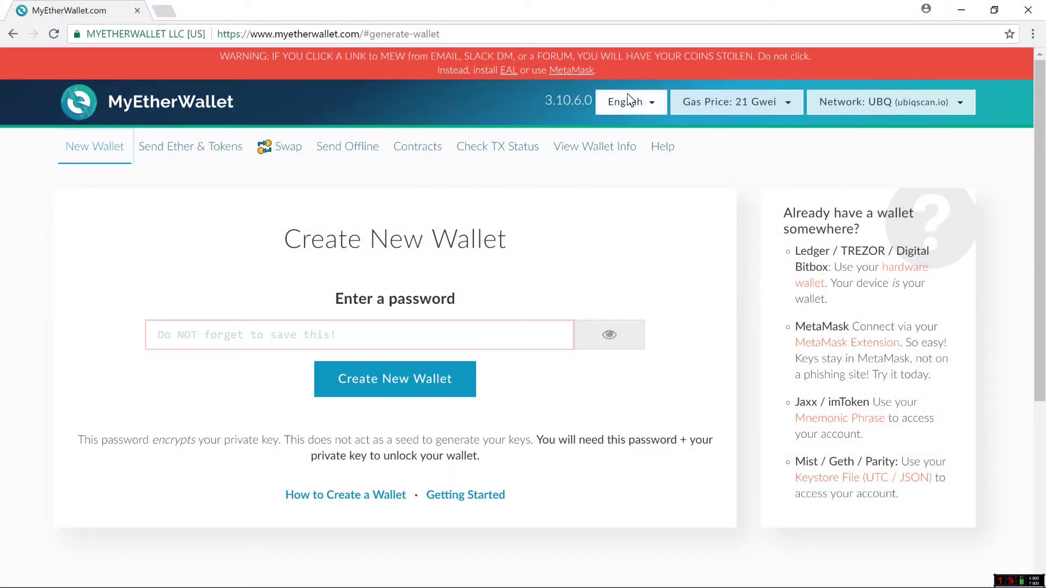
# Step: Check the site domain, then change the network from UBQ to EXP (Expanse.tech)
pyautogui.moveTo(275, 34); pyautogui.dragTo(360, 35)
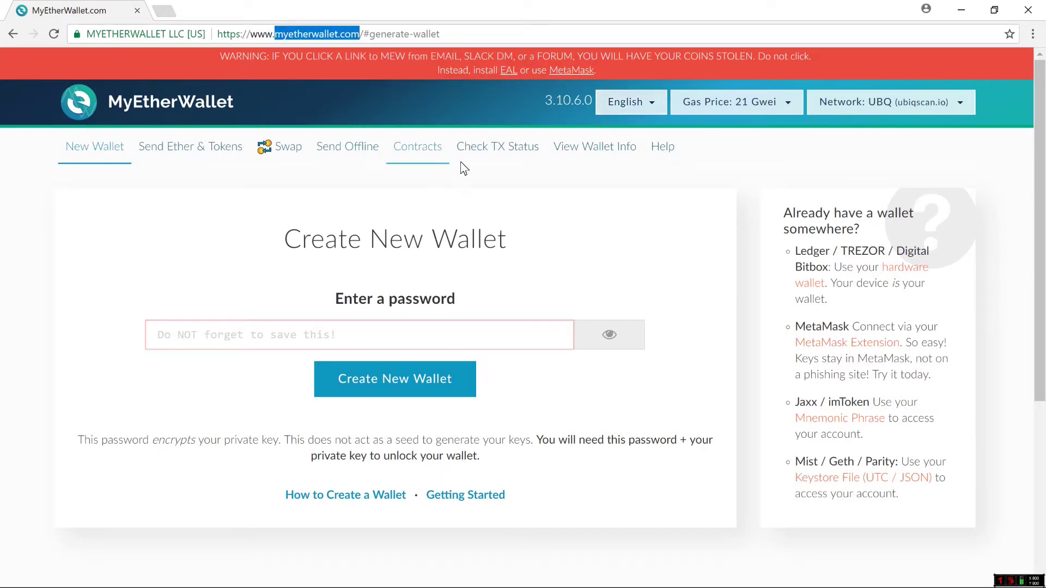
pyautogui.click(878, 104)
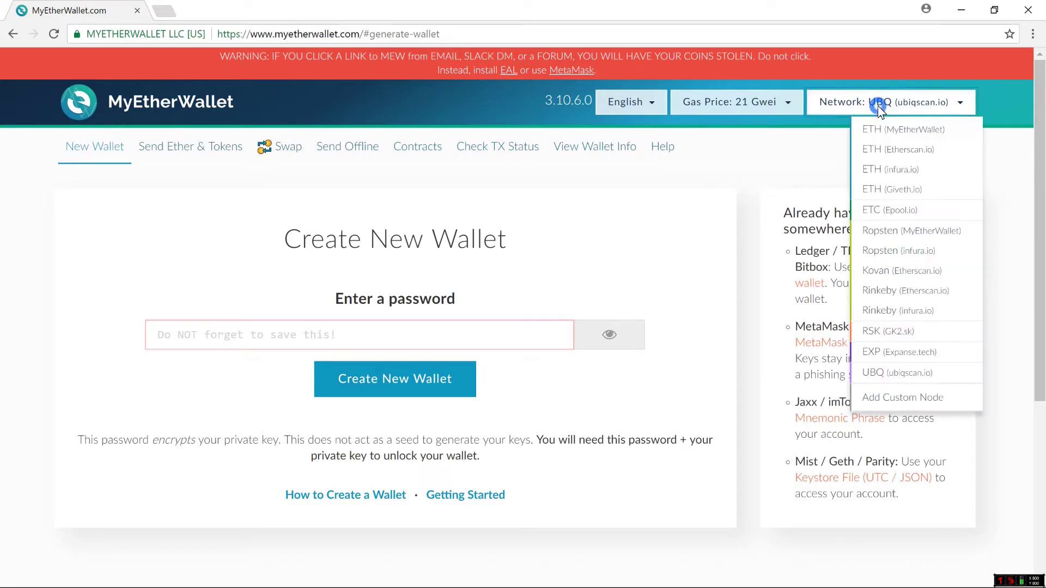
pyautogui.click(898, 354)
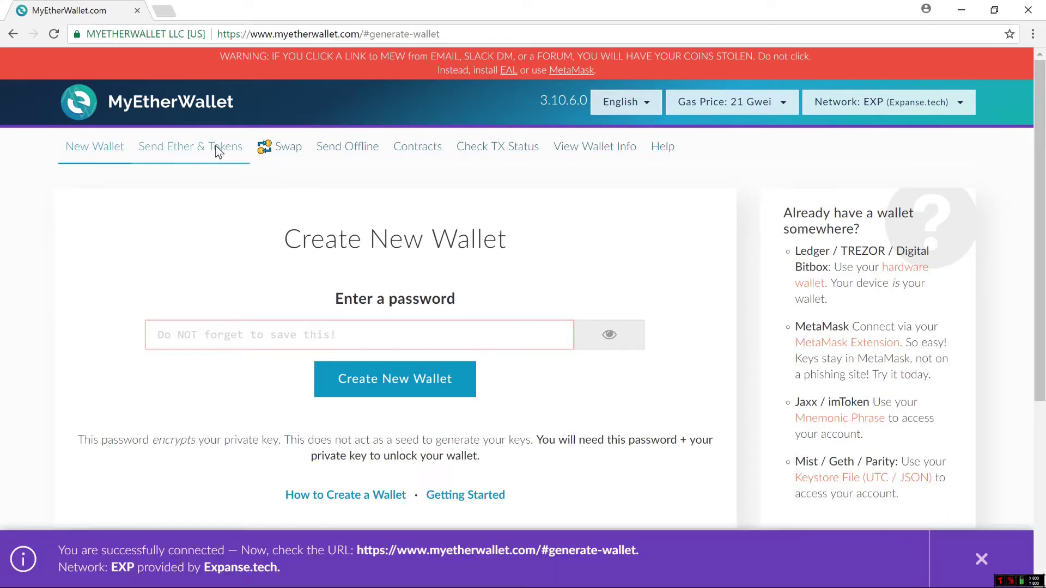
# Step: On Send Ether & Tokens, connect the TREZOR and approve exporting its public key
pyautogui.click(216, 147)
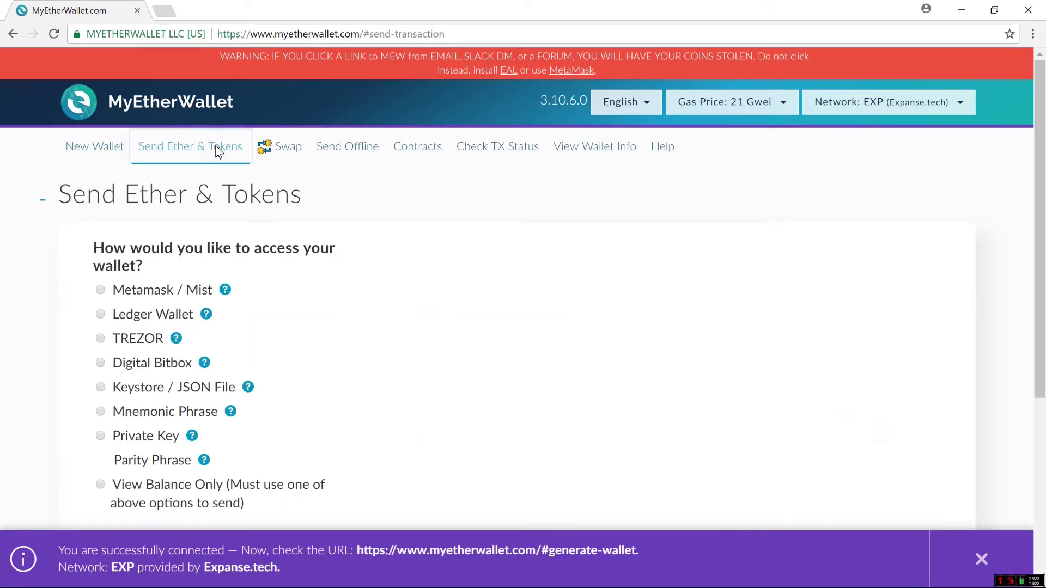
pyautogui.click(137, 339)
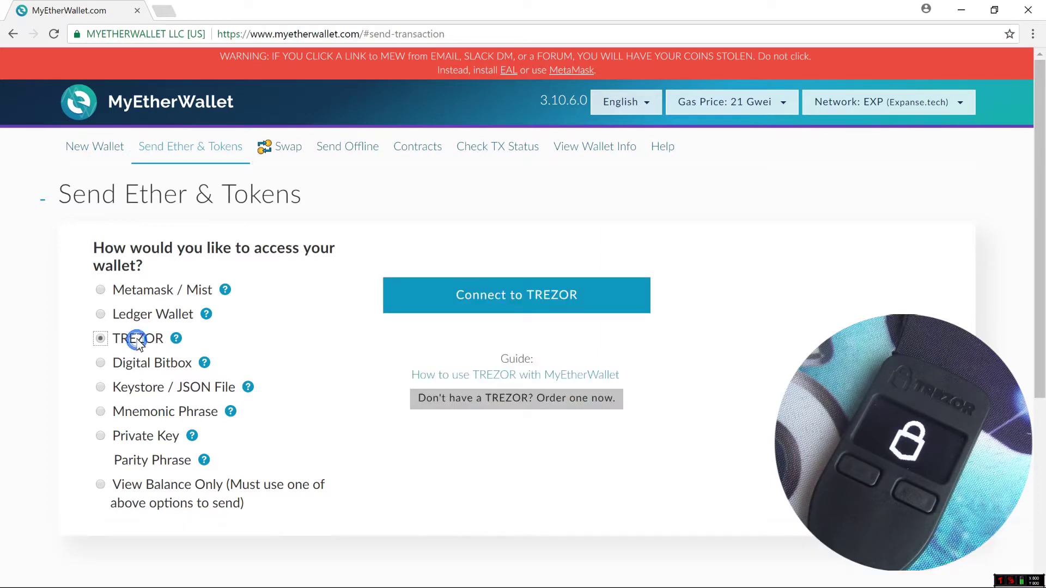
pyautogui.click(531, 297)
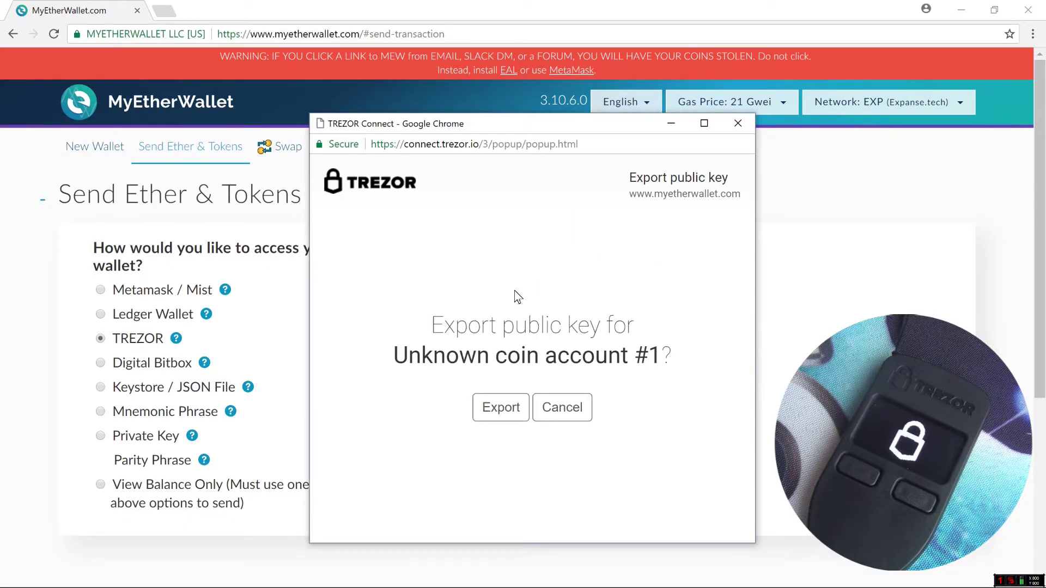
pyautogui.click(499, 406)
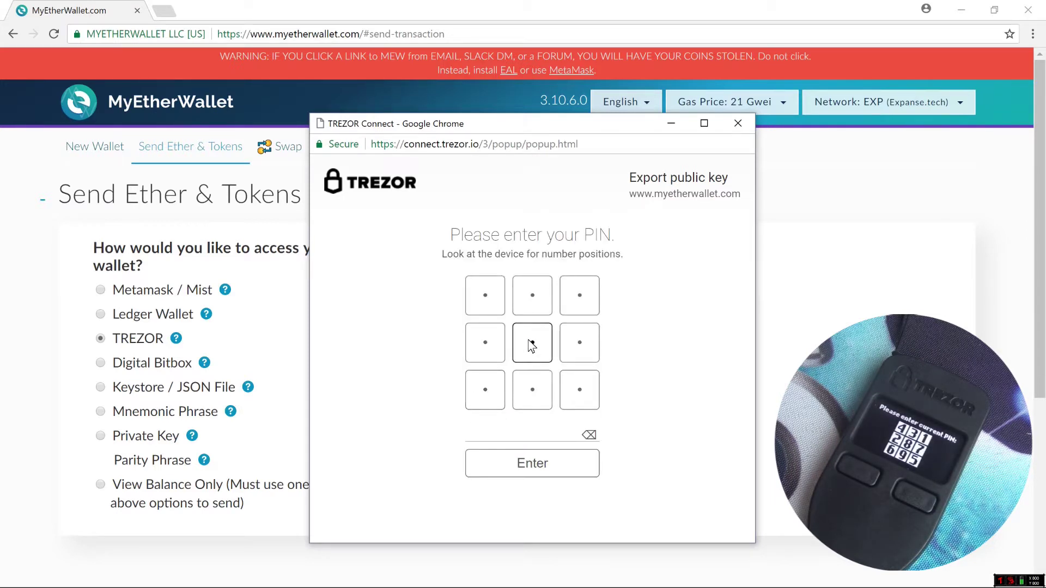
# Step: Enter the four-digit TREZOR PIN on the keypad and submit it
pyautogui.click(532, 346)
pyautogui.click(486, 390)
pyautogui.click(485, 295)
pyautogui.click(481, 340)
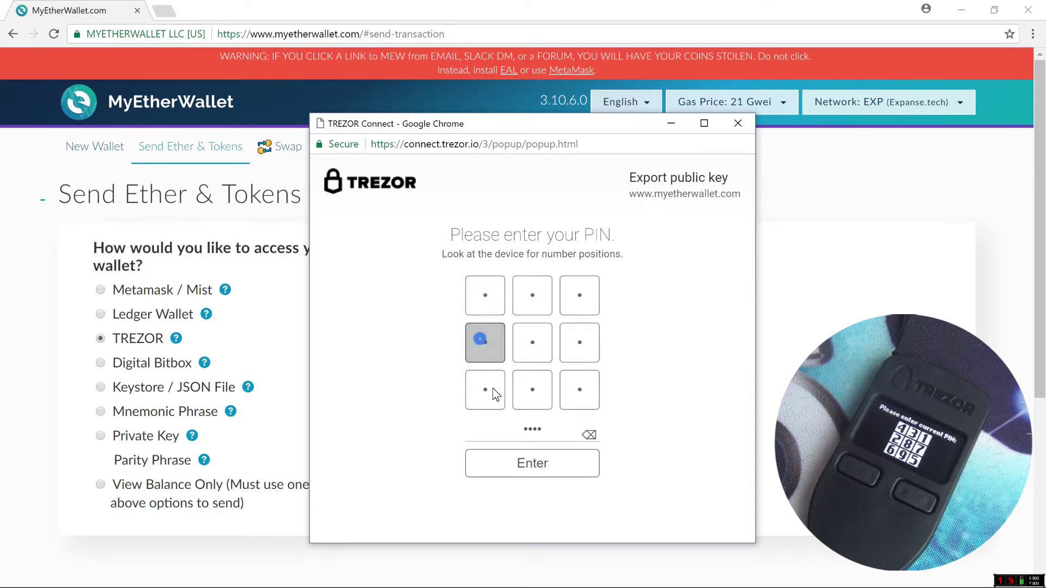
pyautogui.click(498, 462)
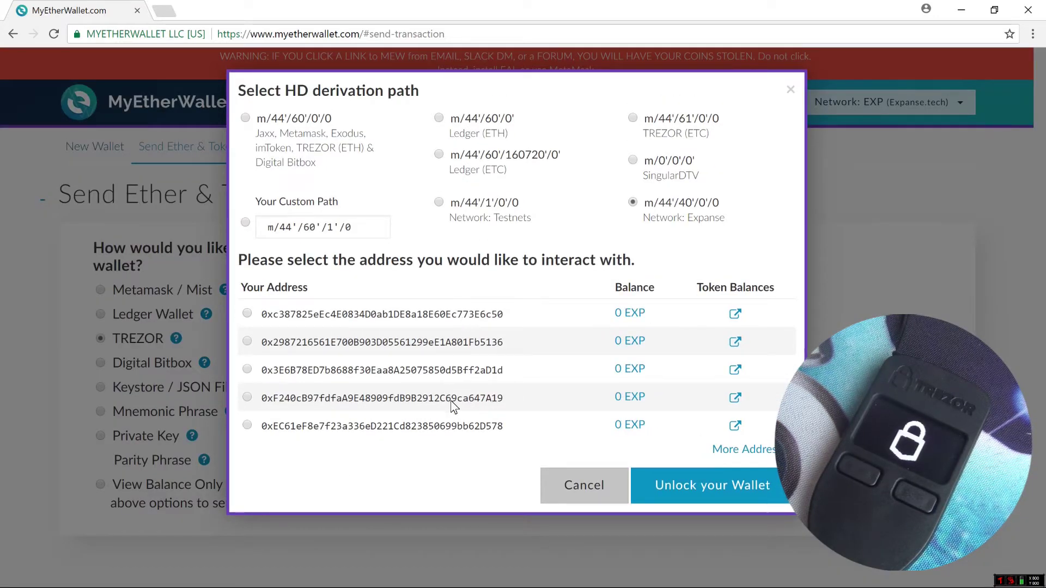
# Step: Copy the TREZOR's second Expanse address, then unlock the wallet at the first address
pyautogui.click(731, 451)
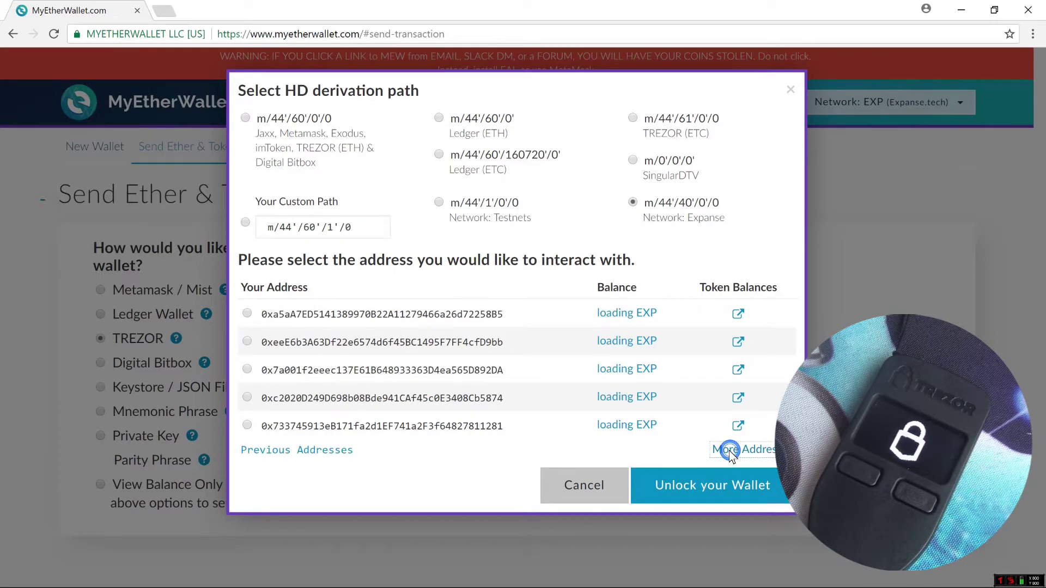
pyautogui.click(322, 453)
pyautogui.doubleClick(390, 343)
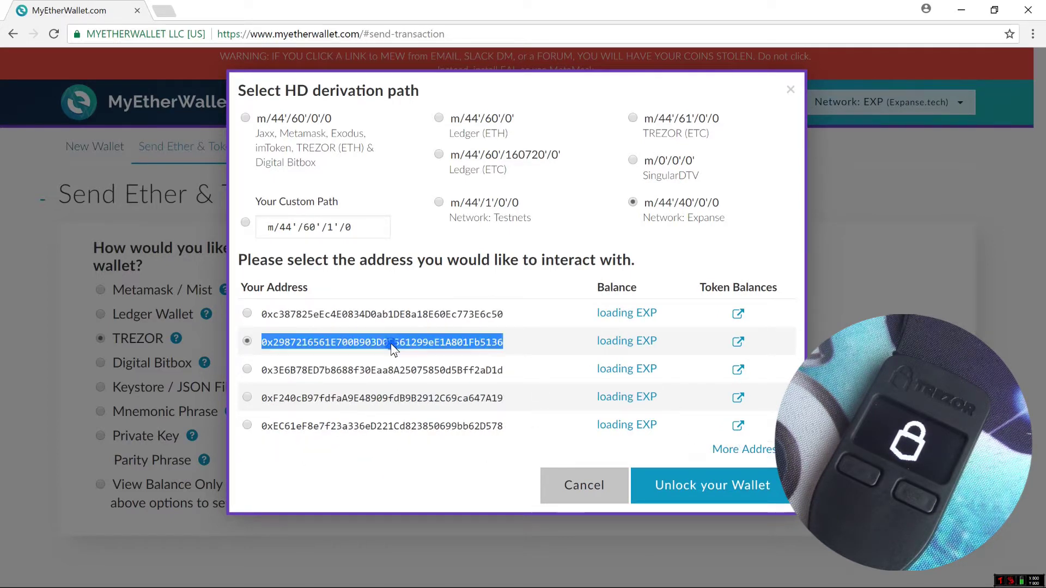
pyautogui.rightClick(395, 344)
pyautogui.click(411, 355)
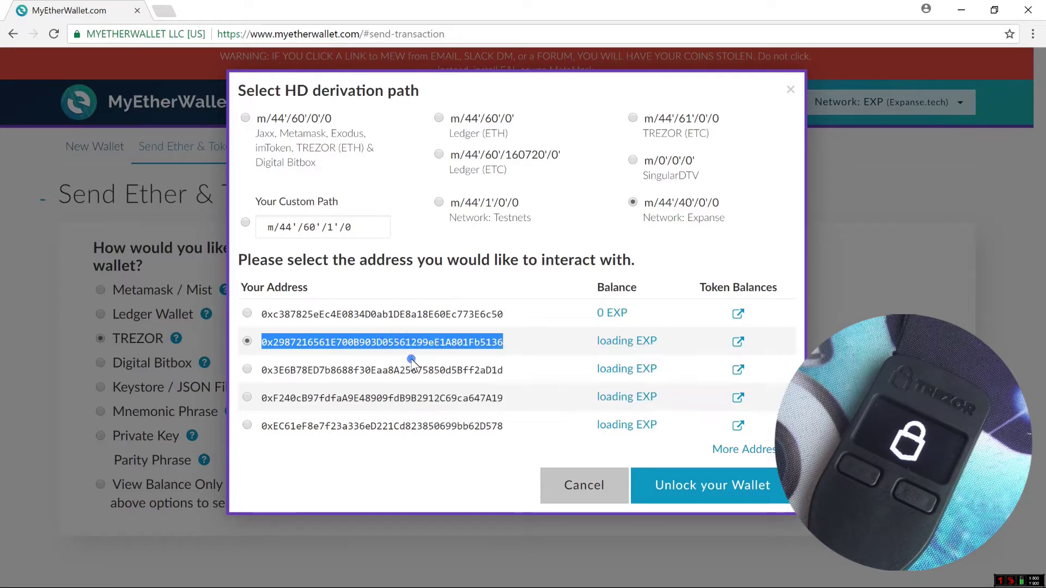
pyautogui.click(412, 316)
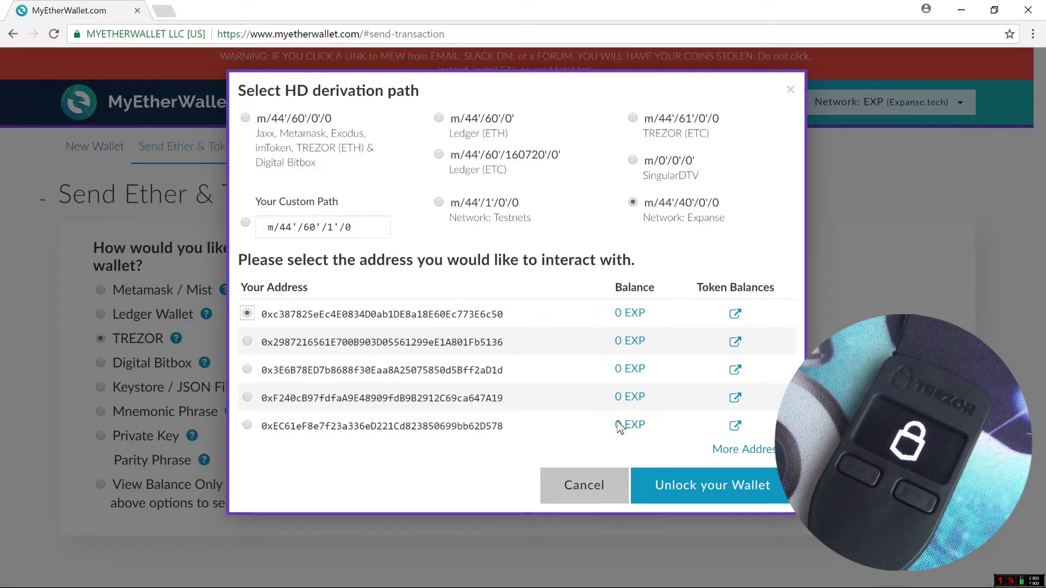
pyautogui.click(681, 486)
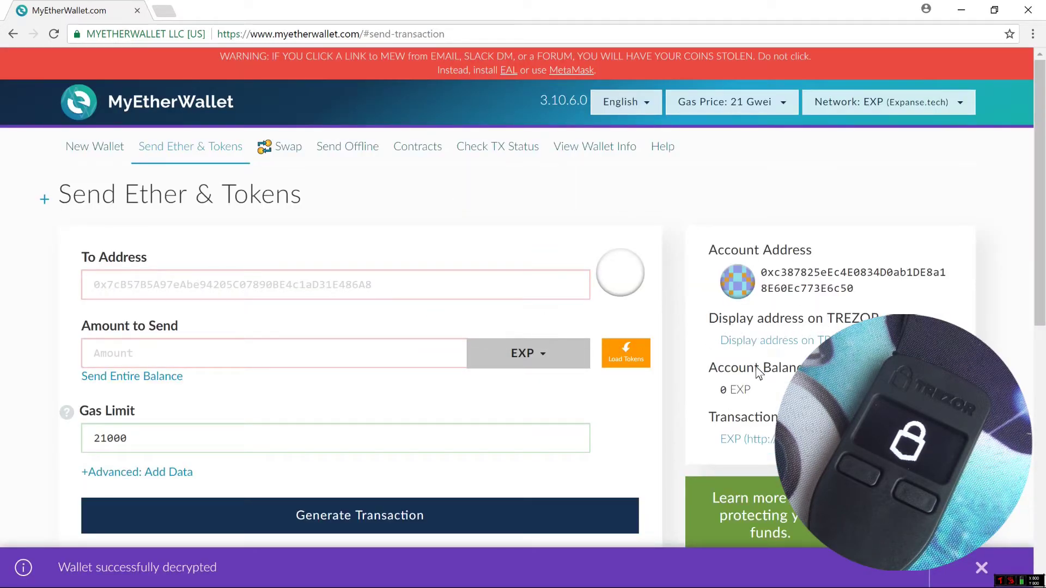
pyautogui.moveTo(753, 392); pyautogui.dragTo(718, 391)
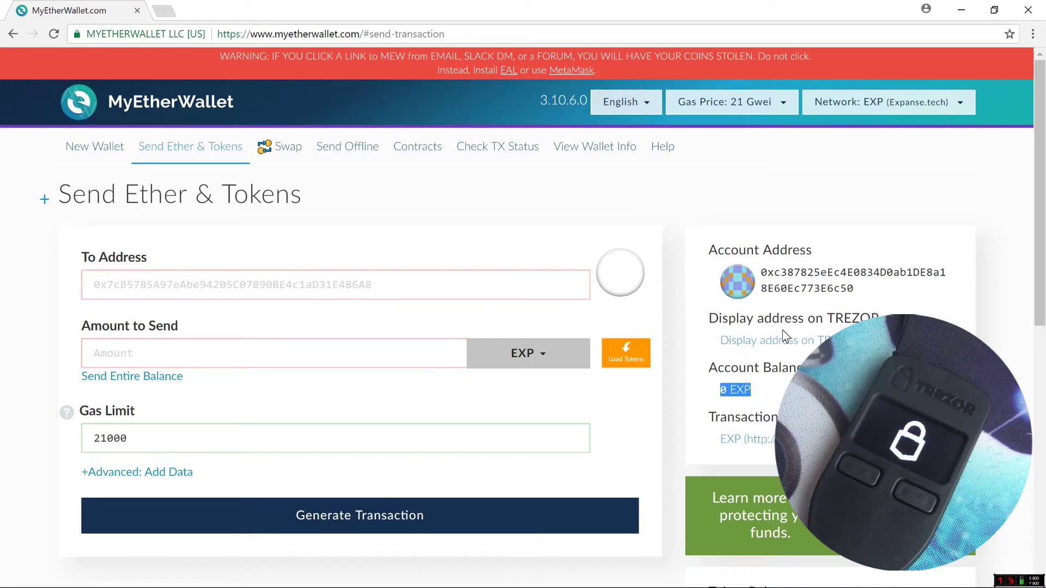
pyautogui.doubleClick(803, 293)
pyautogui.click(803, 292)
pyautogui.click(815, 343)
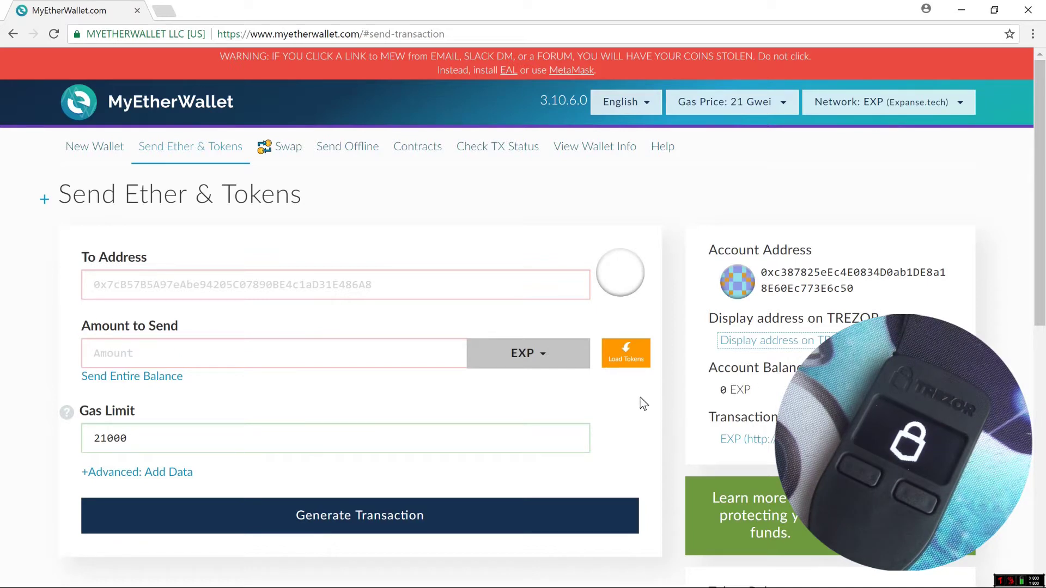
# Step: Paste the second address as recipient, set 0.1 EXP, and generate the TREZOR-signed transaction
pyautogui.rightClick(284, 292)
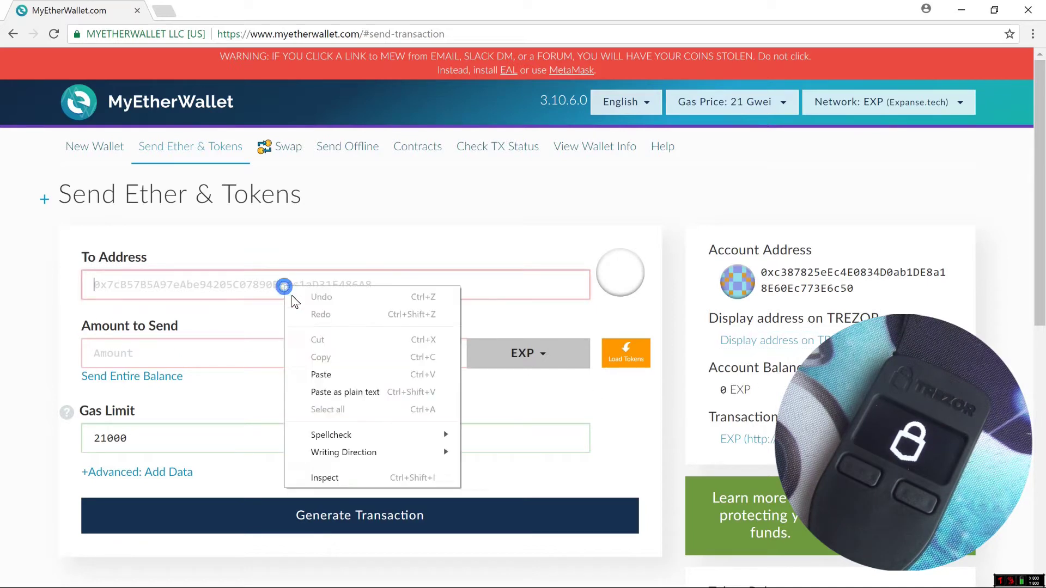
pyautogui.click(319, 374)
pyautogui.click(314, 353)
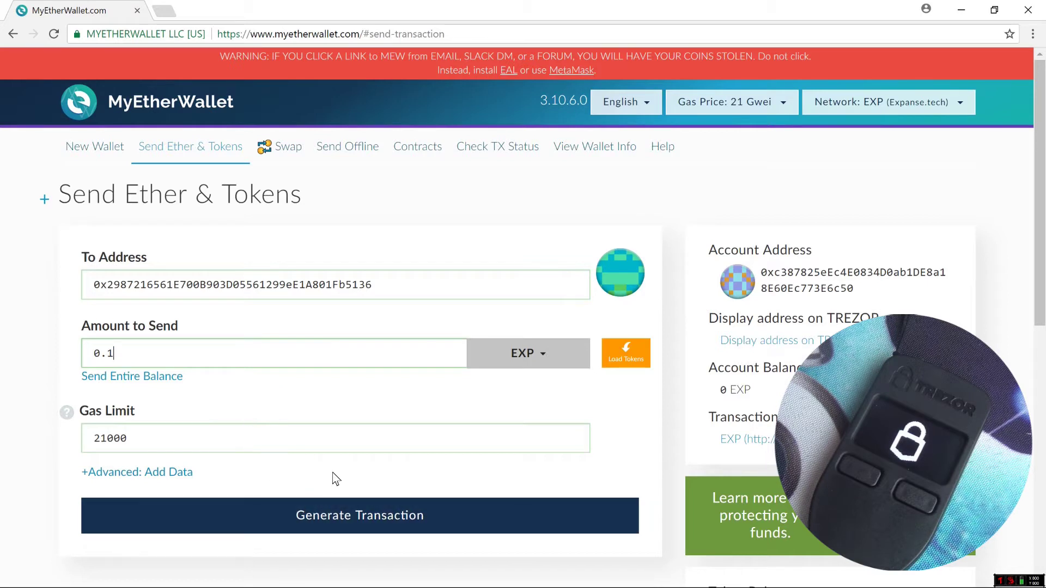
pyautogui.click(334, 513)
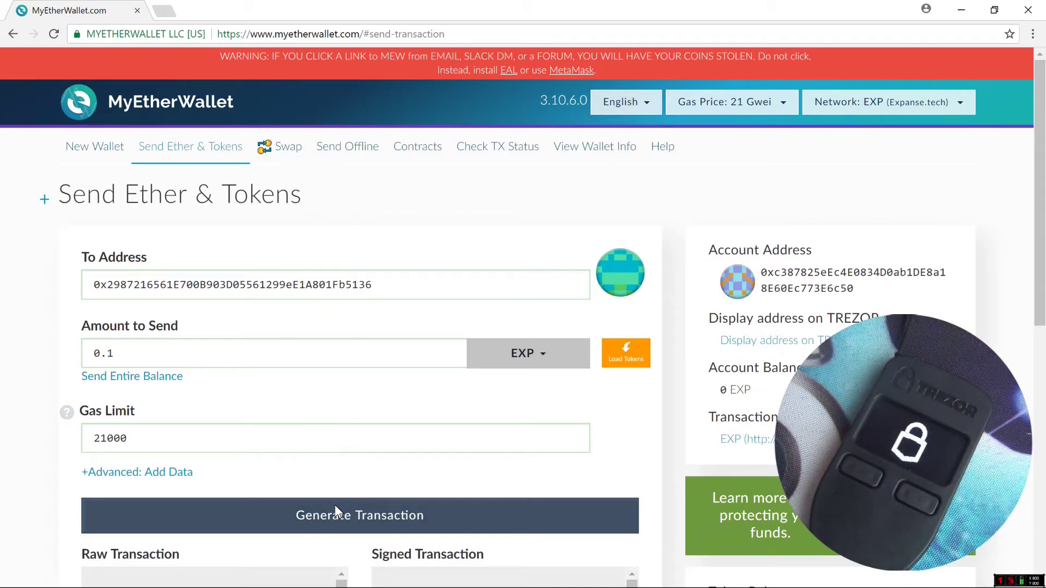
# Step: Send the 0.1 EXP transaction and confirm the warning after checking amount and recipient
pyautogui.scroll(-5, 320, 509)
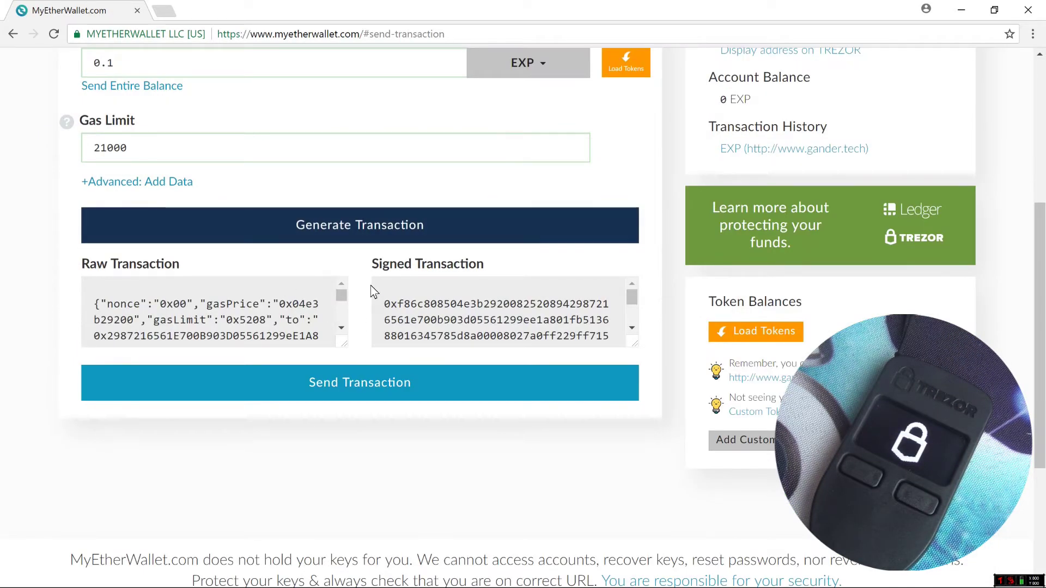
pyautogui.click(367, 382)
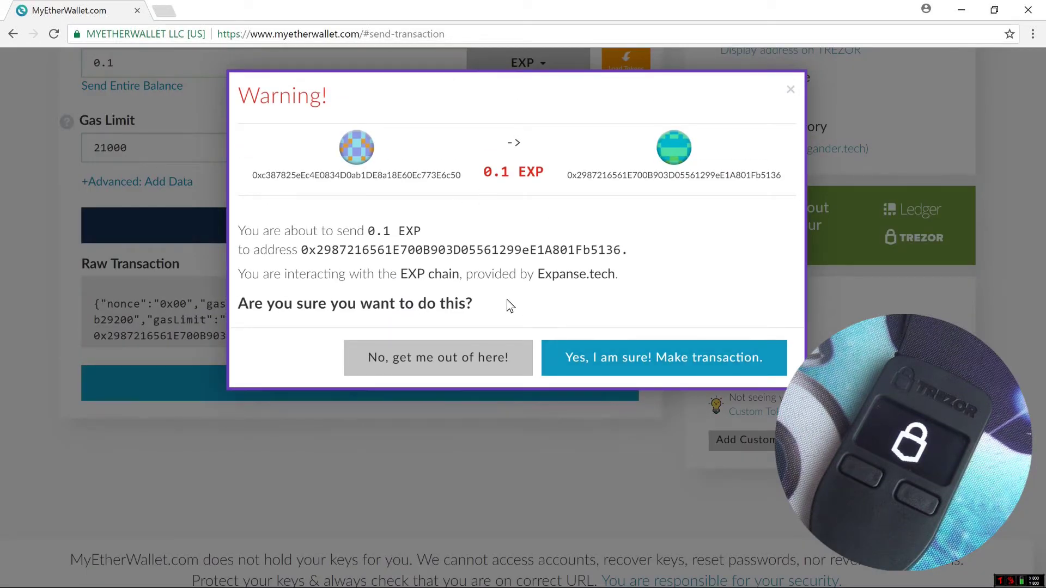
pyautogui.moveTo(369, 231); pyautogui.dragTo(421, 234)
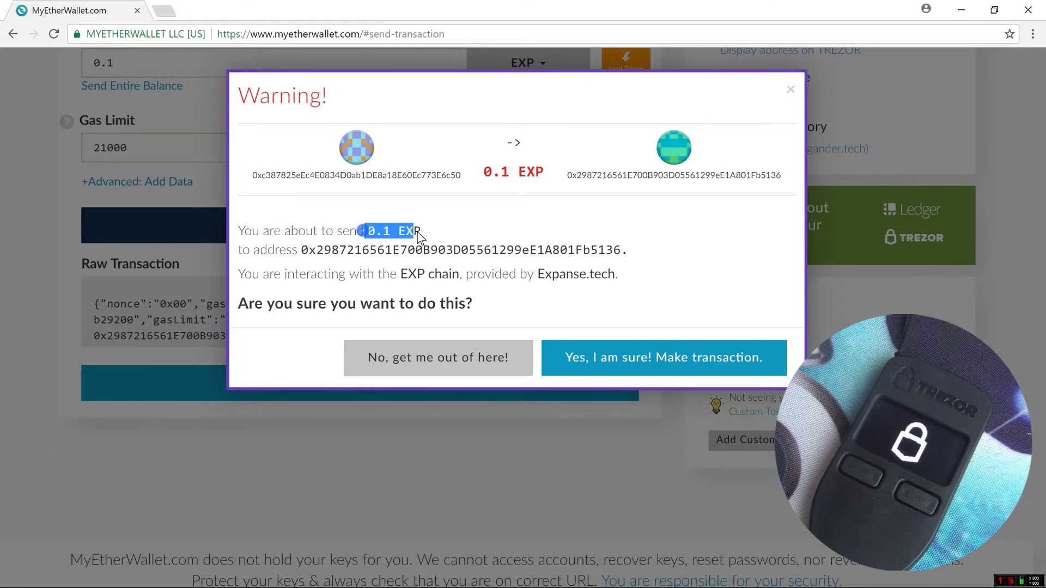
pyautogui.doubleClick(359, 249)
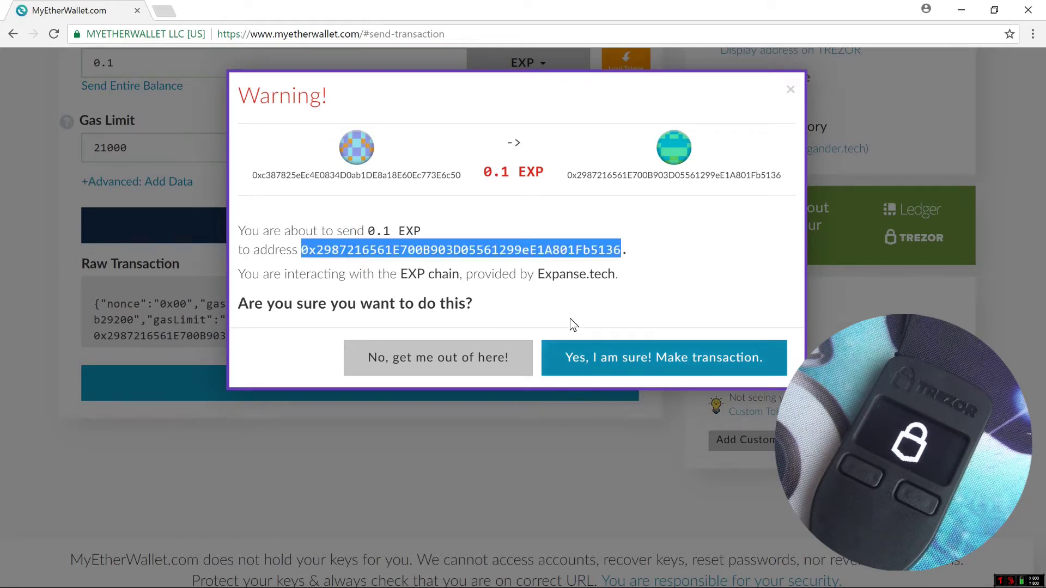
pyautogui.click(604, 357)
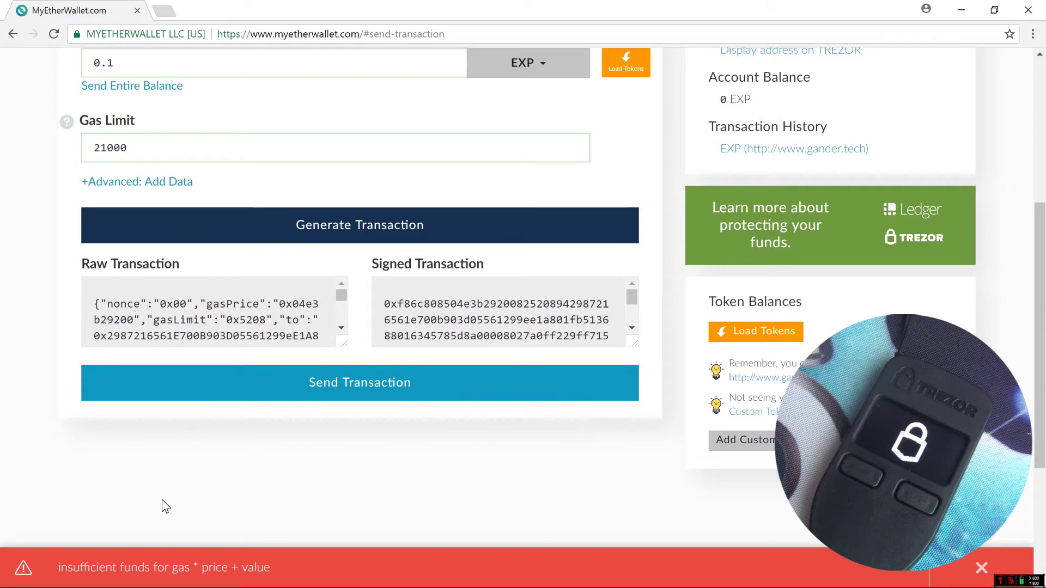
pyautogui.scroll(5, 672, 478)
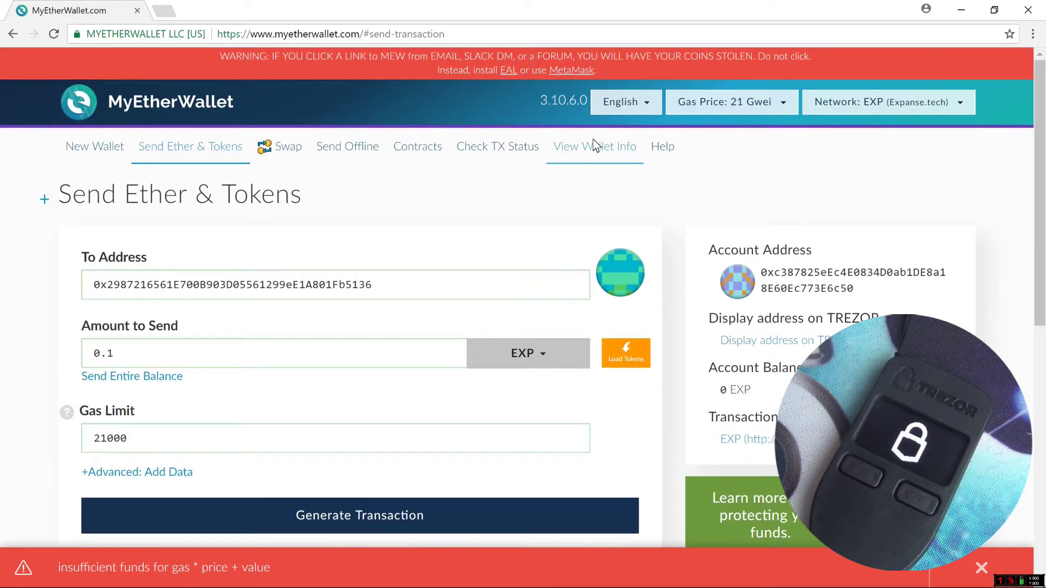
# Step: In View Wallet Info, connect the TREZOR, export the key, and unlock the first address
pyautogui.click(598, 151)
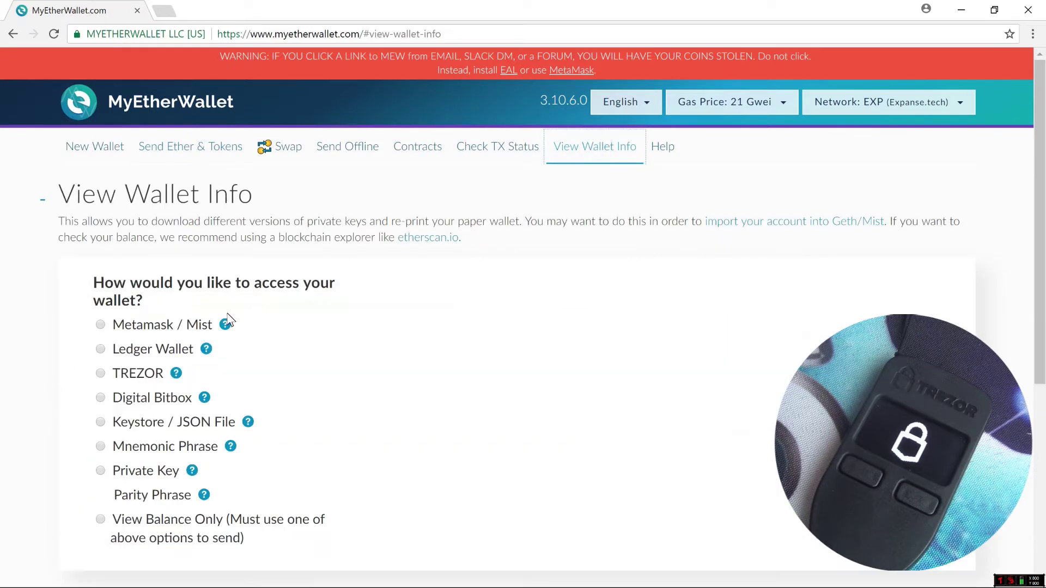
pyautogui.click(136, 373)
pyautogui.click(442, 343)
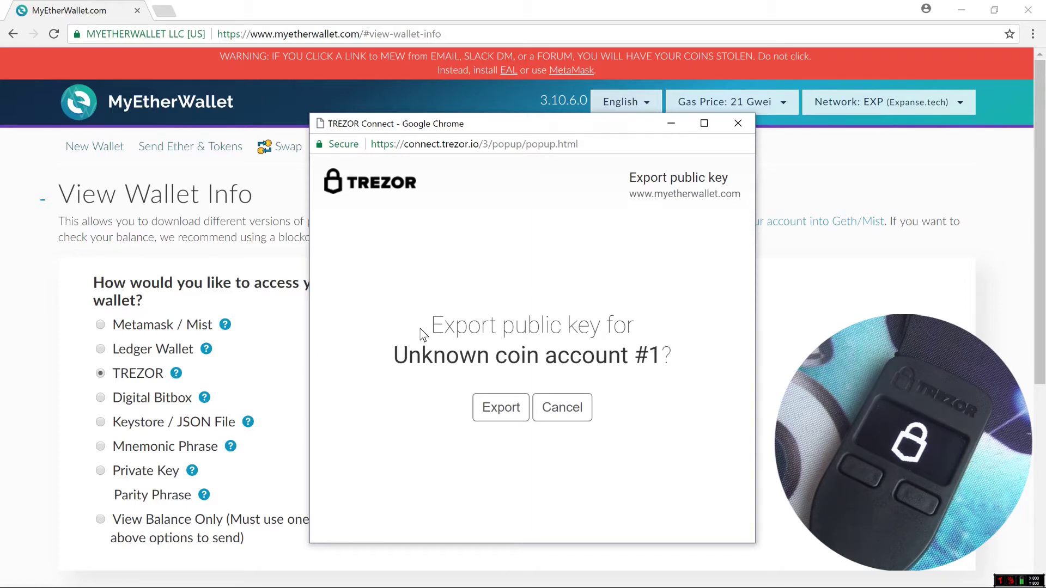
pyautogui.click(501, 408)
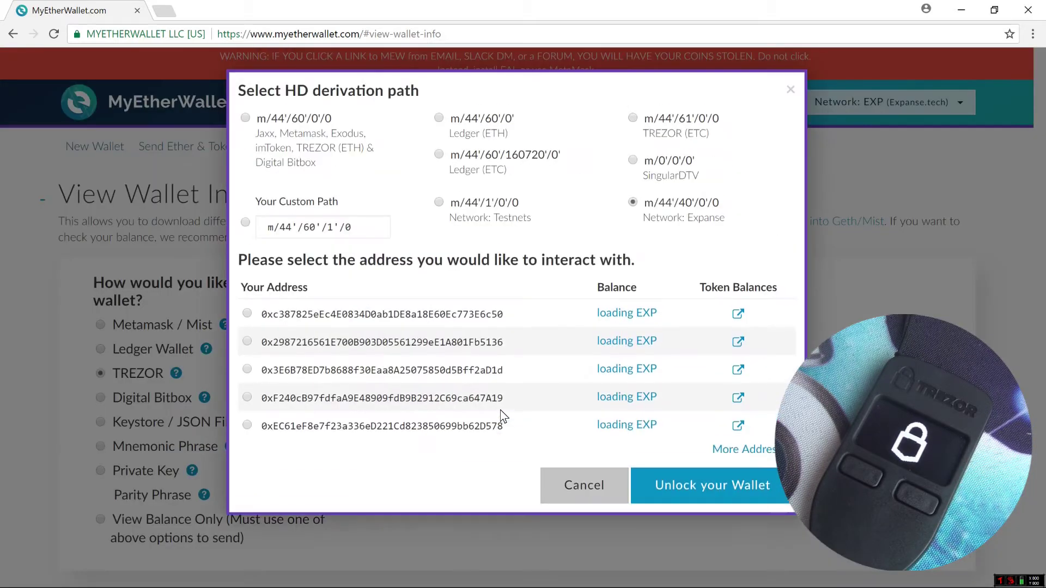
pyautogui.click(480, 315)
pyautogui.click(665, 484)
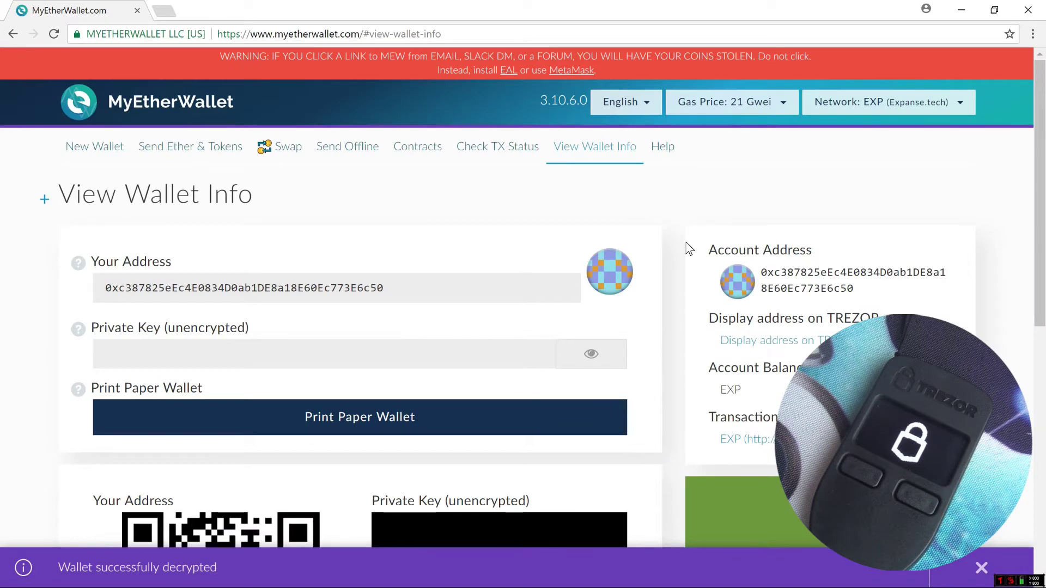
# Step: Toggle the paper wallet's private key visibility with the eye icon below the private key box
pyautogui.scroll(-4, 680, 338)
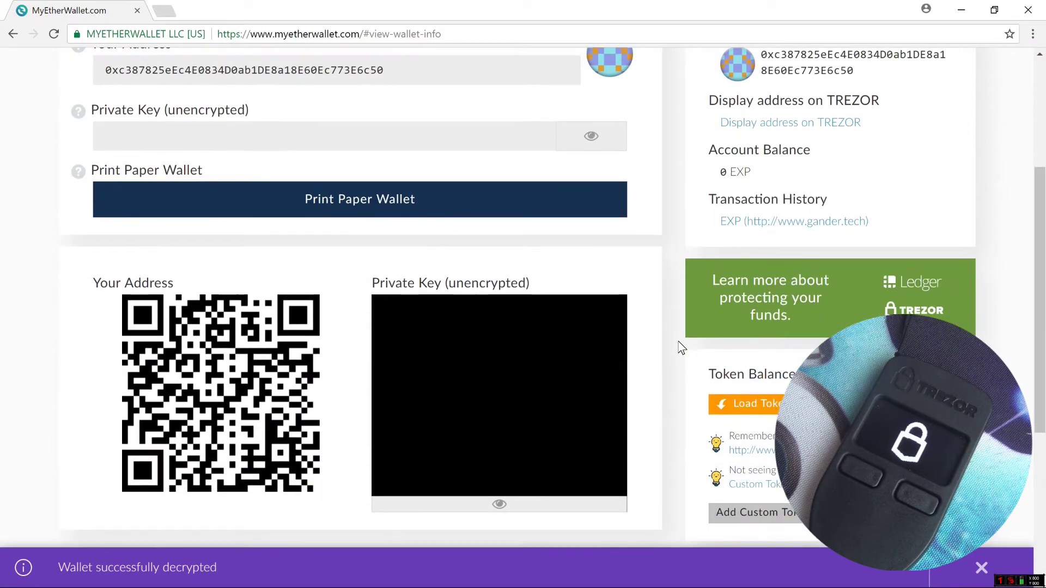
pyautogui.scroll(-1, 681, 349)
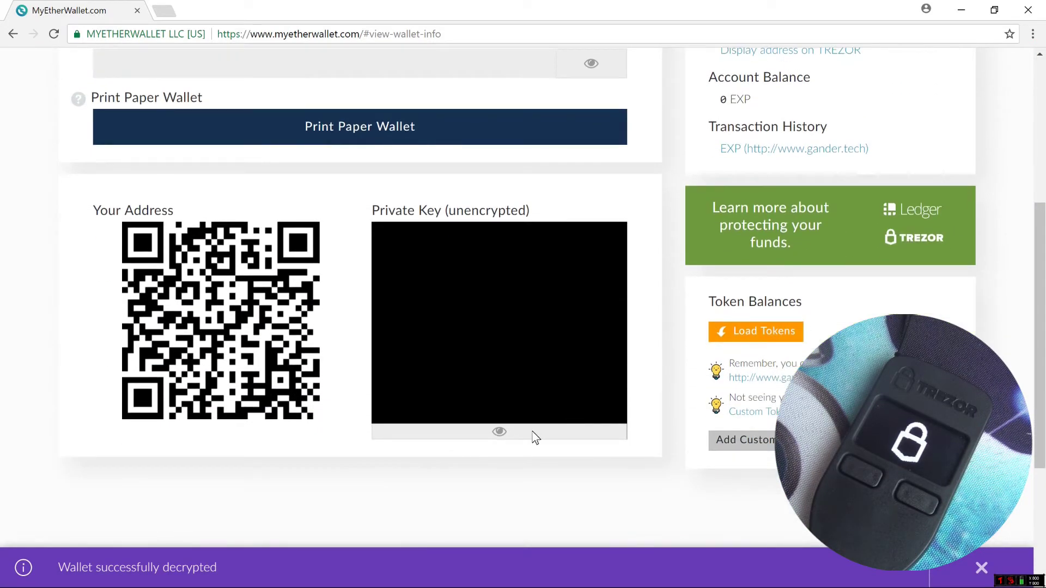
pyautogui.scroll(1, 545, 370)
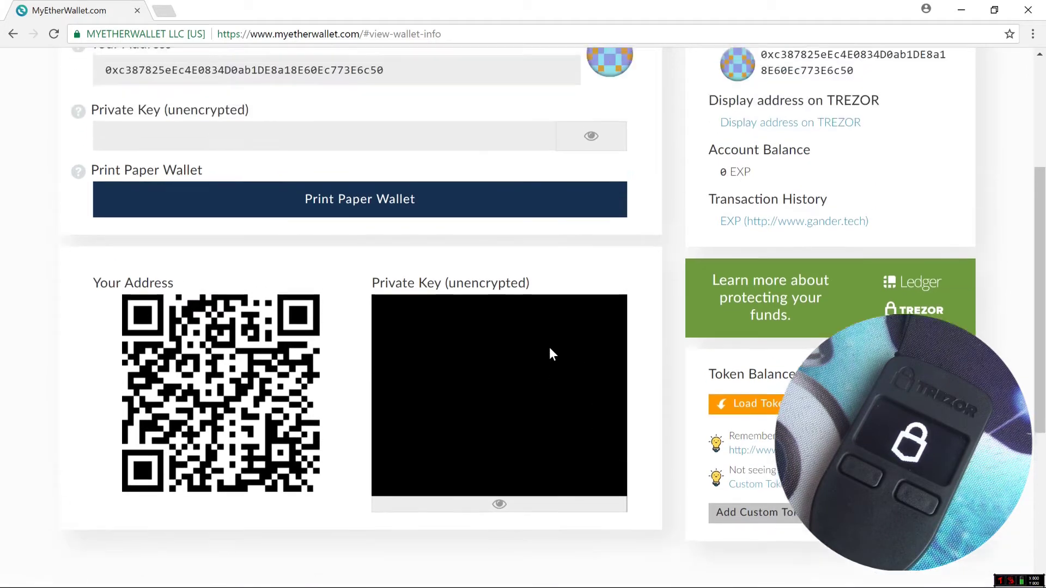
pyautogui.click(591, 136)
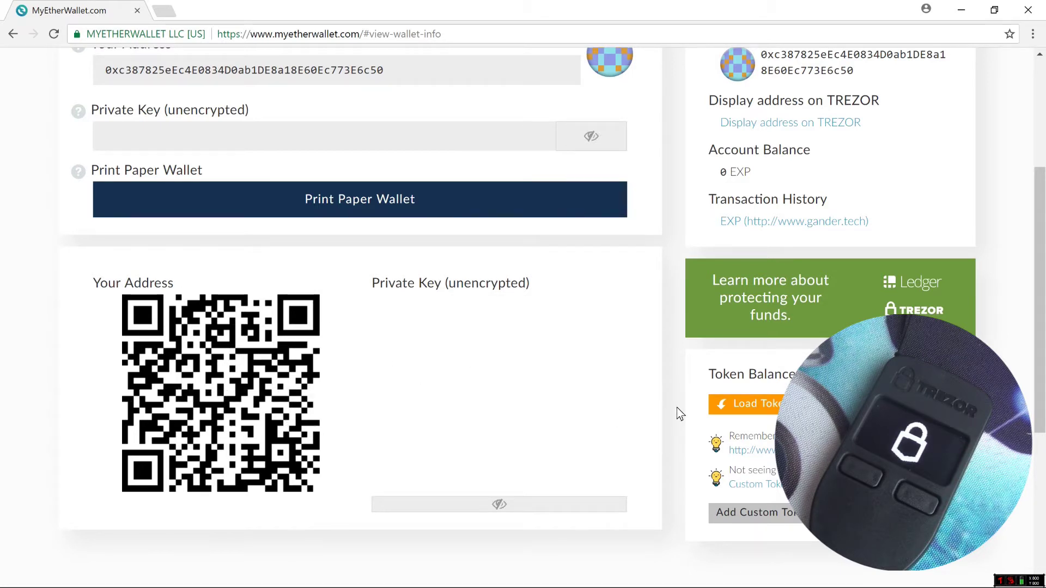
pyautogui.scroll(-2, 702, 414)
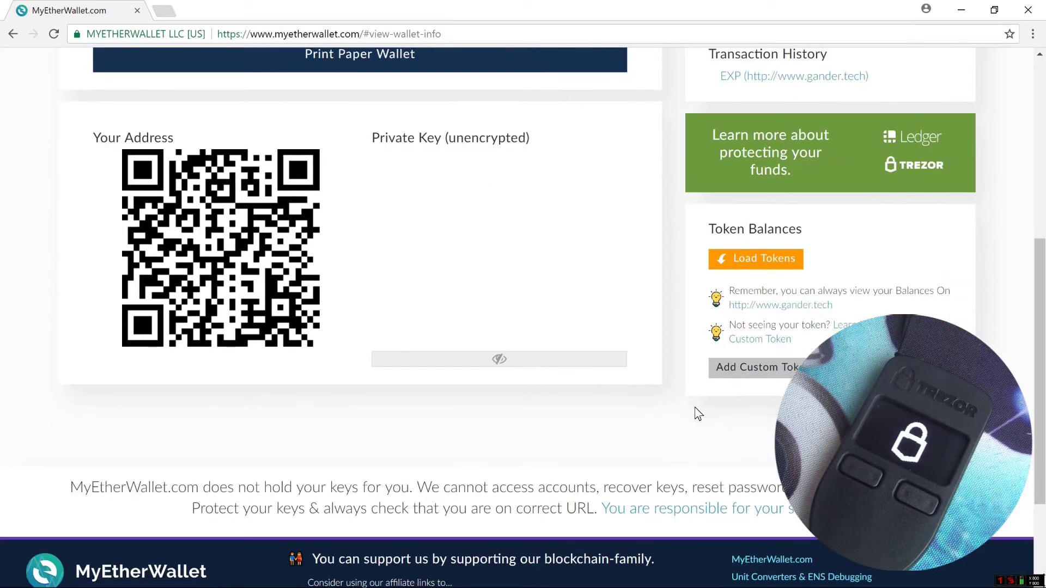
pyautogui.scroll(5, 695, 407)
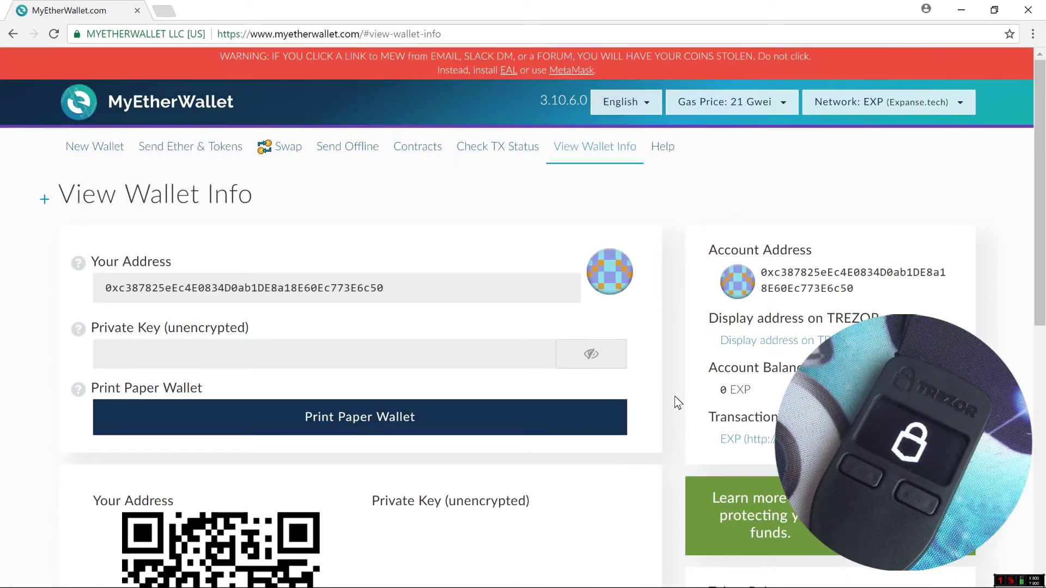
# Step: Switch the network to UBQ (ubiqscan.io) and connect the TREZOR, approving key export
pyautogui.click(837, 103)
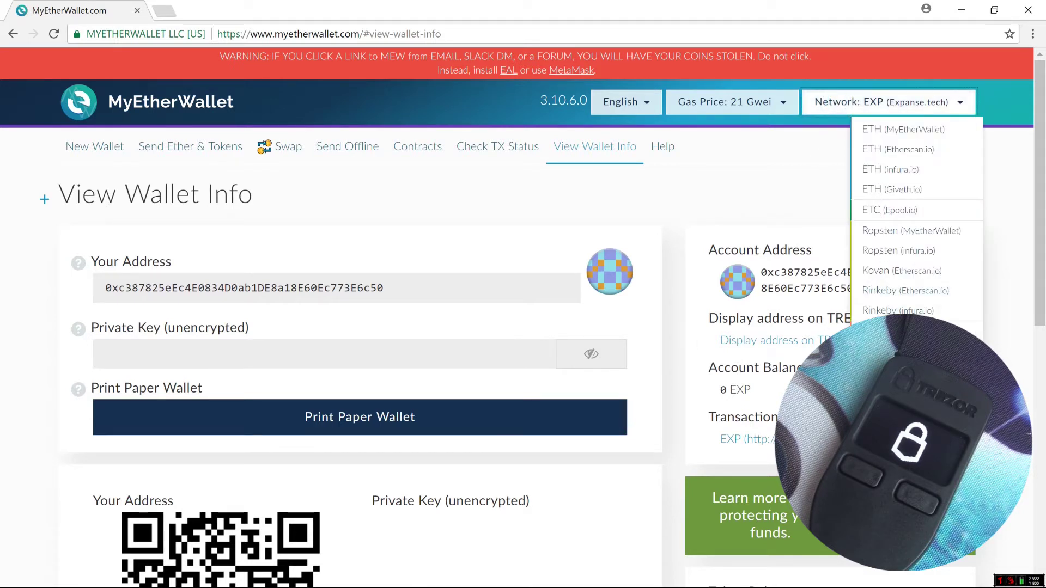
pyautogui.click(883, 371)
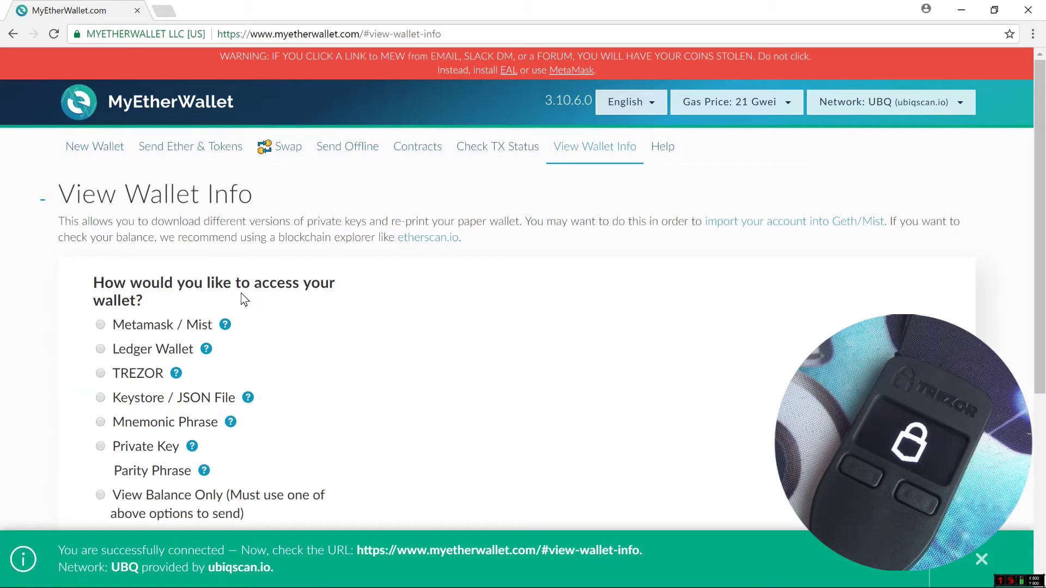
pyautogui.click(134, 375)
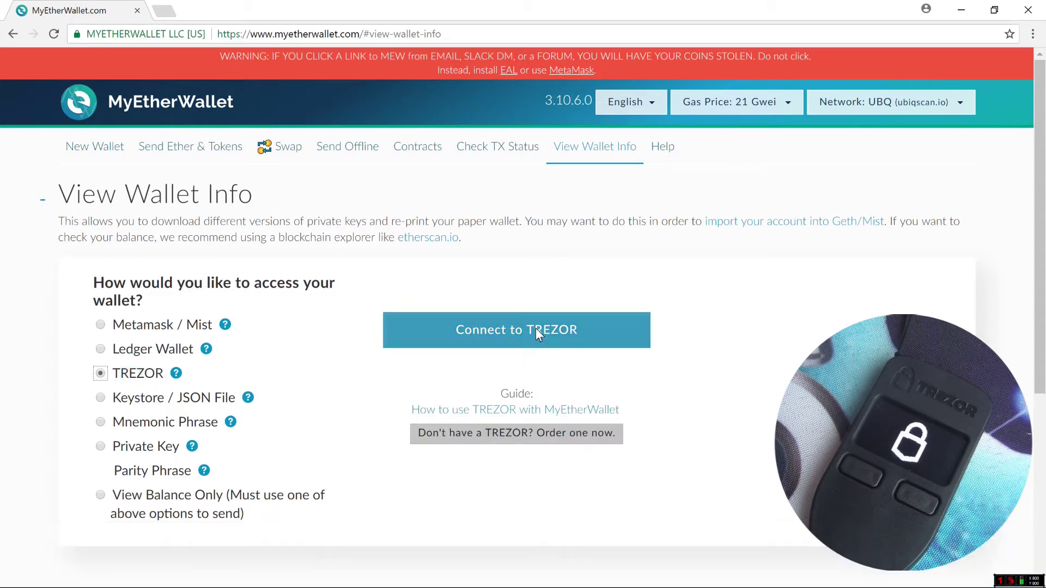
pyautogui.click(537, 330)
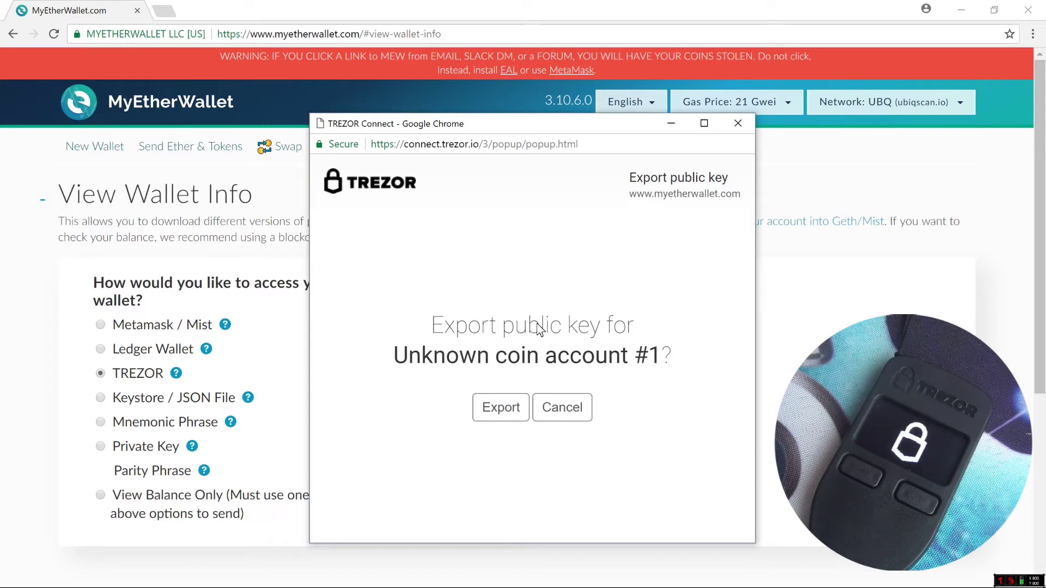
pyautogui.click(506, 408)
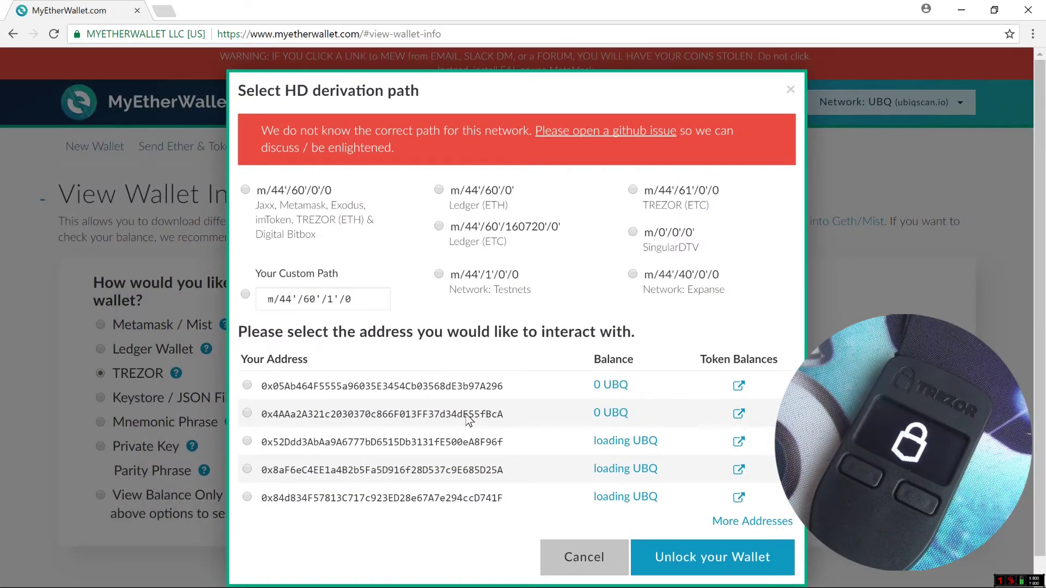
# Step: Copy the second address, then unlock the wallet at the first address
pyautogui.click(467, 415)
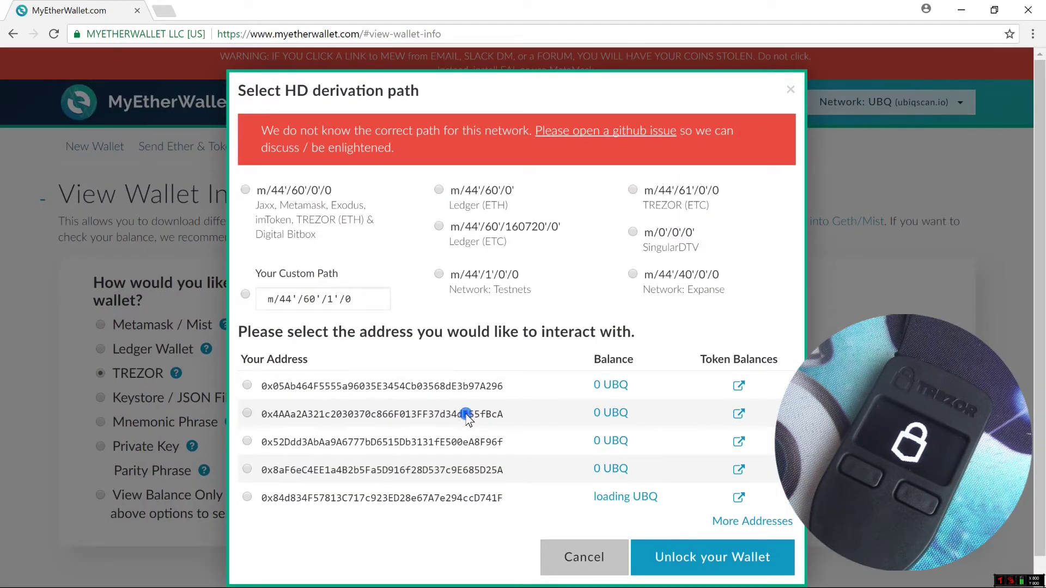
pyautogui.doubleClick(466, 415)
pyautogui.rightClick(466, 414)
pyautogui.click(483, 421)
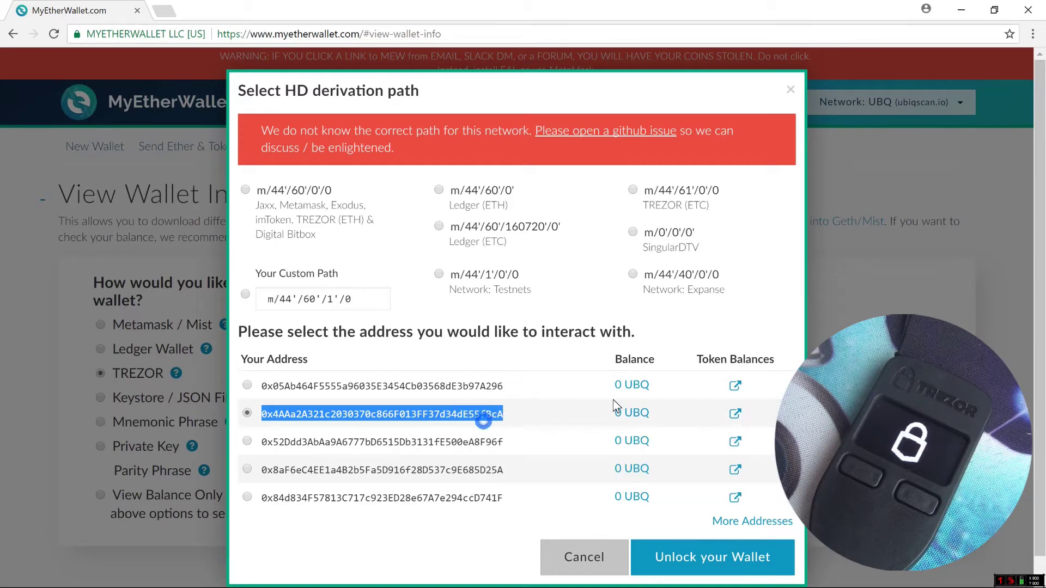
pyautogui.click(359, 391)
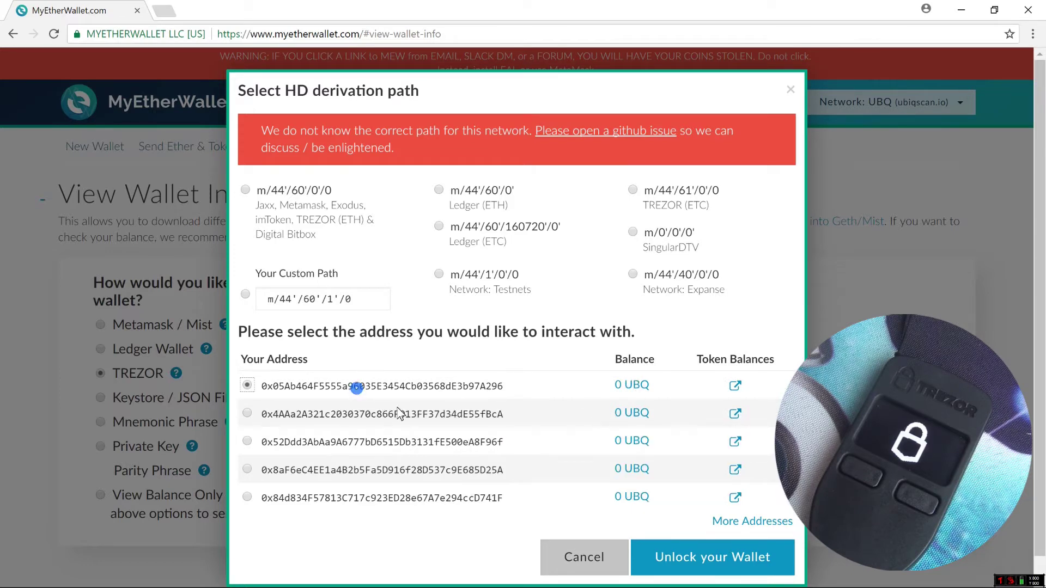
pyautogui.click(671, 549)
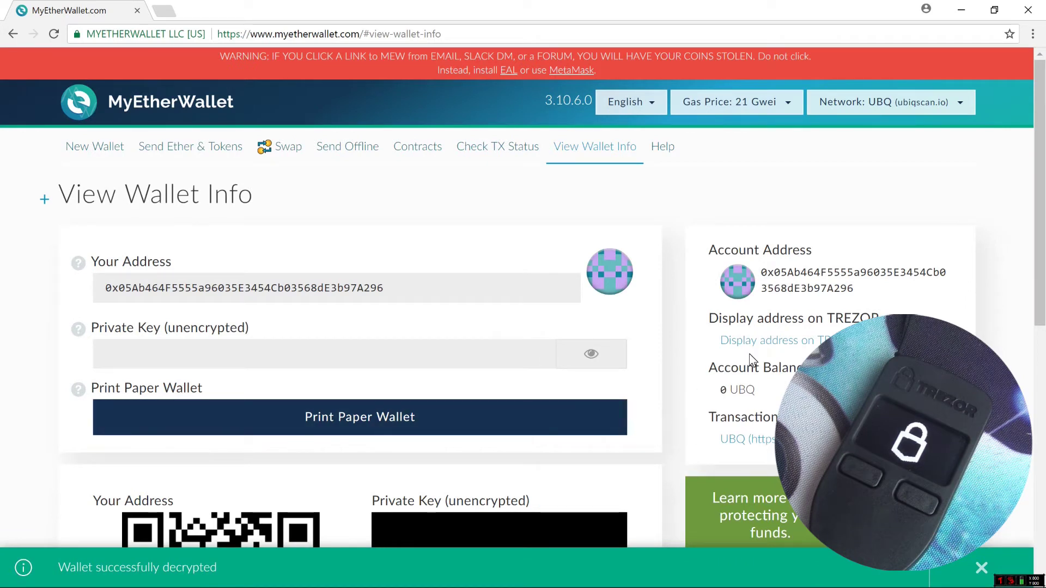
# Step: Show the wallet address on the TREZOR and copy Your Address
pyautogui.click(764, 343)
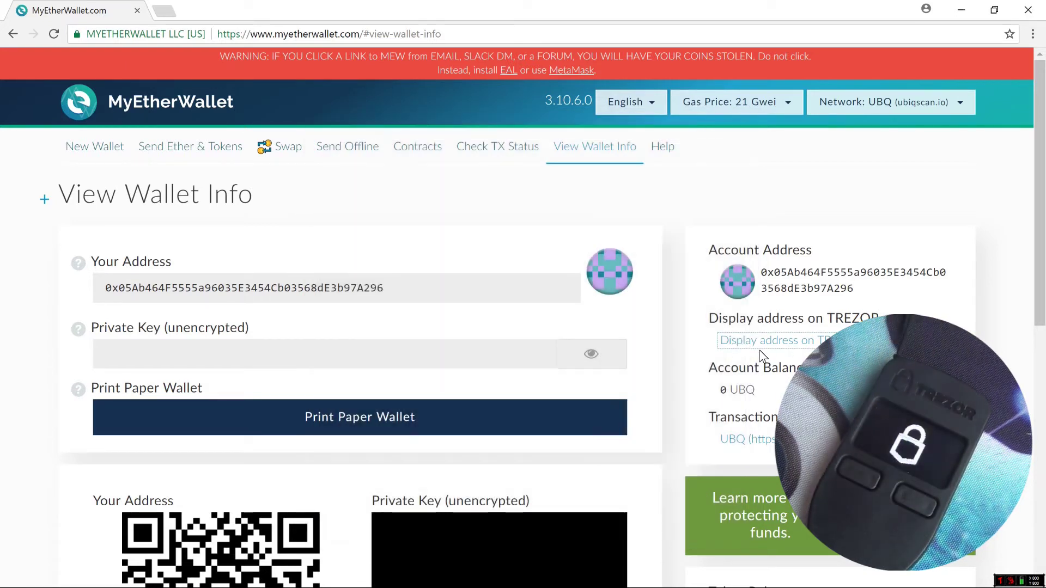
pyautogui.click(466, 293)
pyautogui.tripleClick(466, 294)
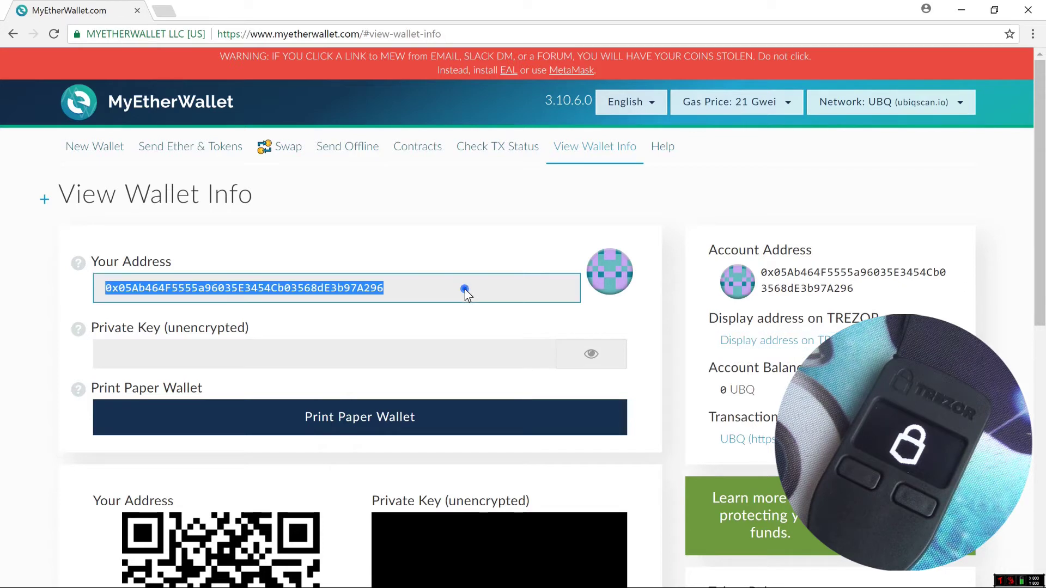
pyautogui.rightClick(461, 286)
pyautogui.click(500, 299)
pyautogui.click(417, 362)
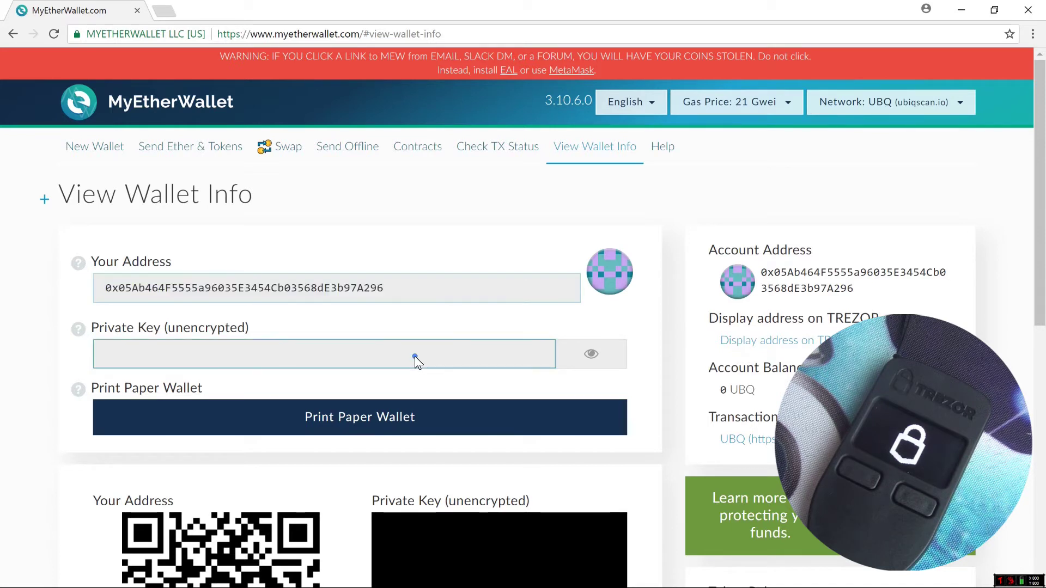
# Step: Hide the paper wallet's private key and go to Send Ether & Tokens
pyautogui.click(591, 356)
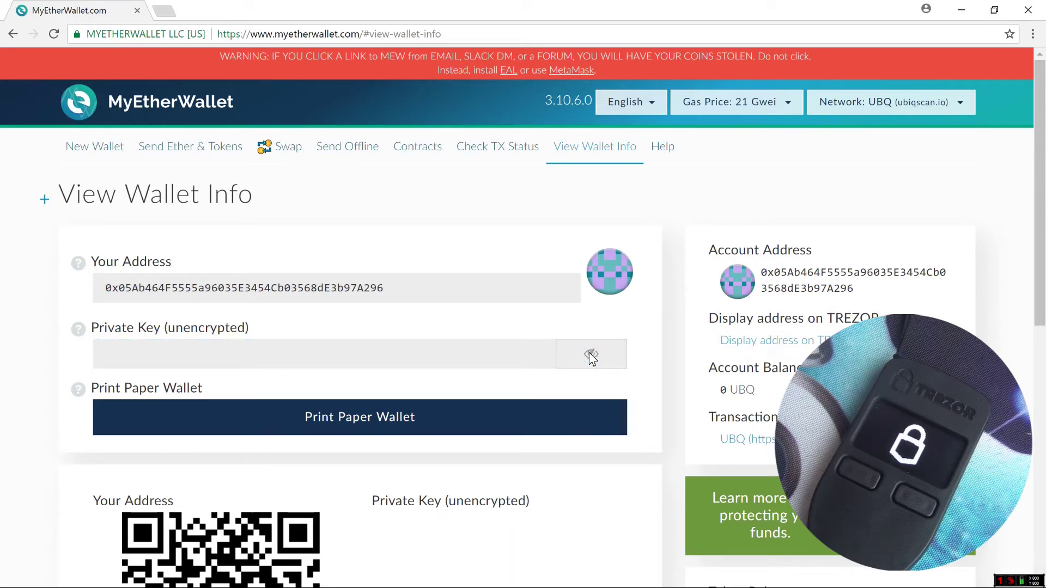
pyautogui.scroll(-3, 581, 382)
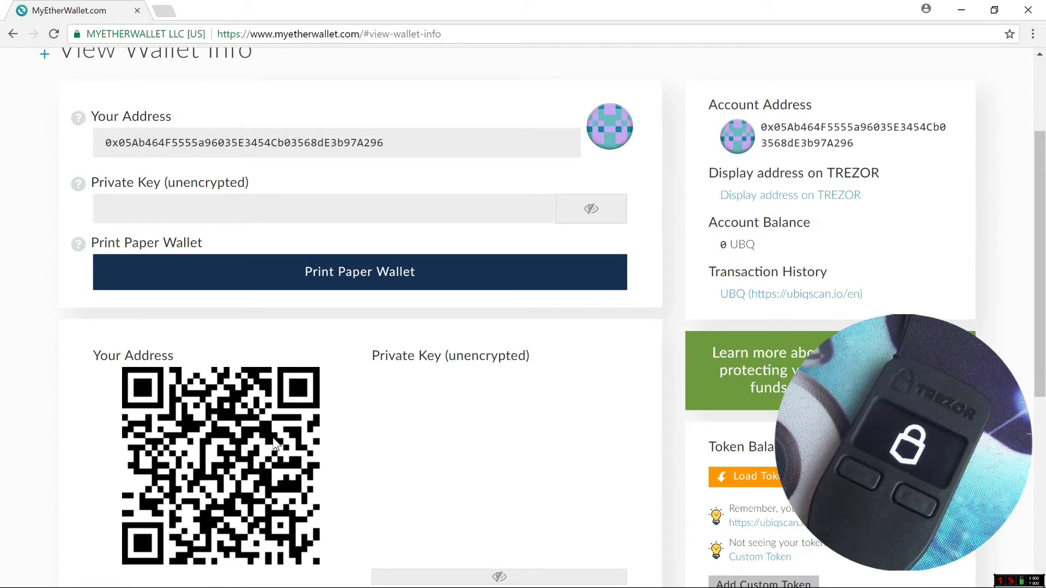
pyautogui.scroll(3, 476, 436)
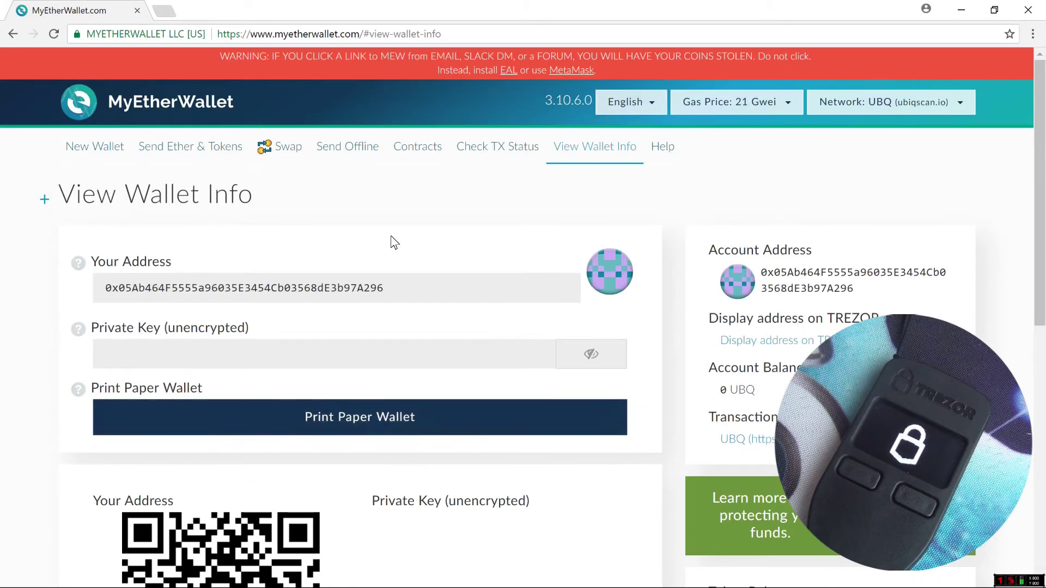
pyautogui.click(200, 146)
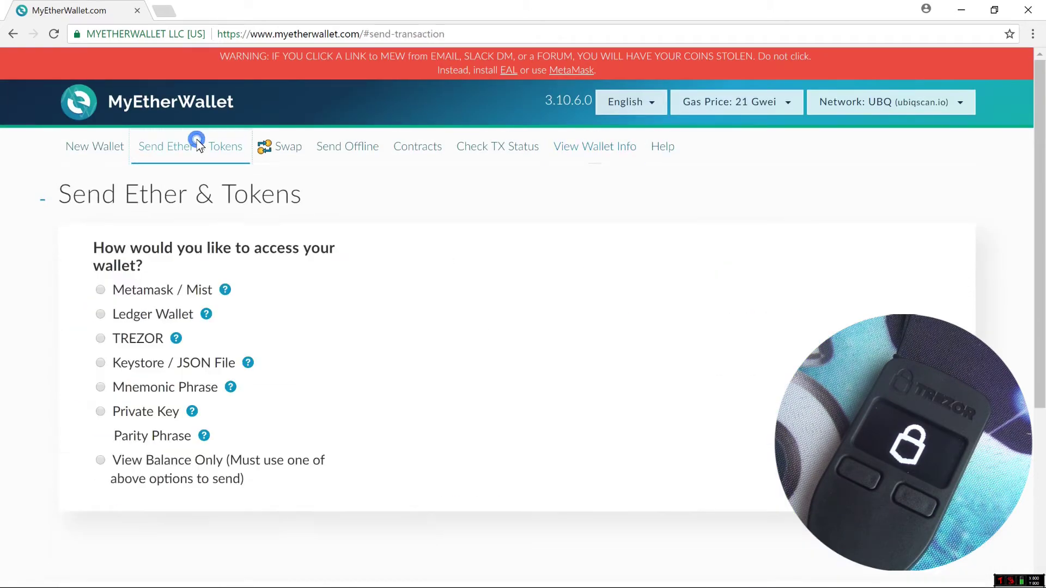
# Step: Connect the TREZOR, copy the second address, and unlock the wallet at the first address
pyautogui.click(142, 342)
pyautogui.click(467, 307)
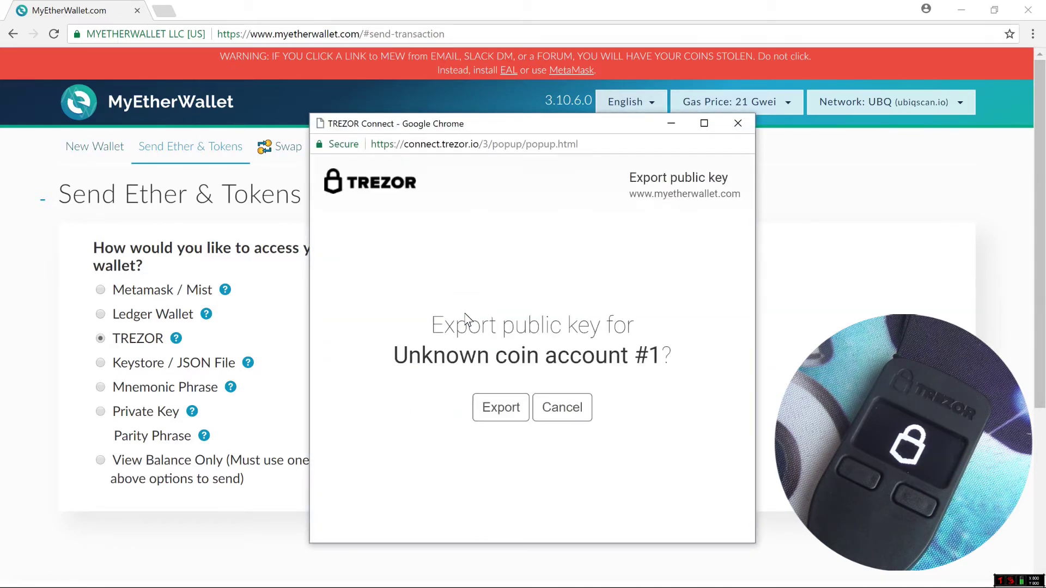
pyautogui.click(501, 406)
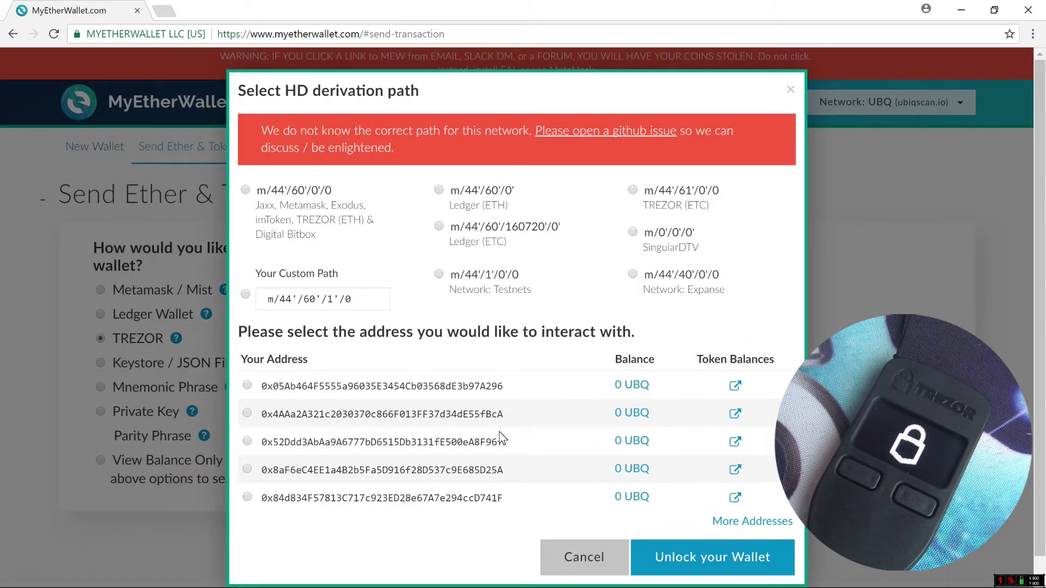
pyautogui.doubleClick(485, 414)
pyautogui.rightClick(485, 414)
pyautogui.click(504, 425)
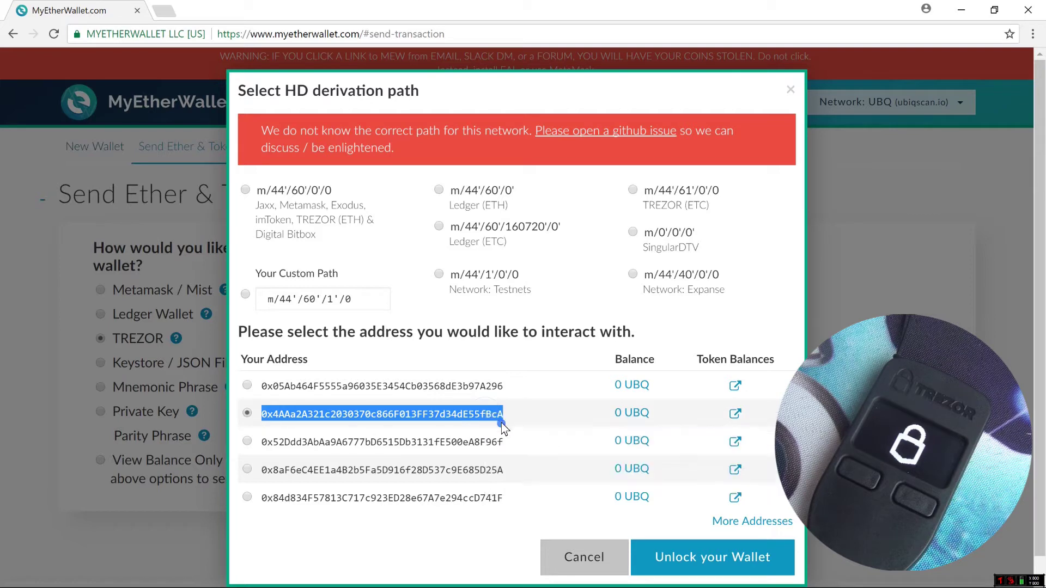
pyautogui.click(459, 385)
pyautogui.click(687, 551)
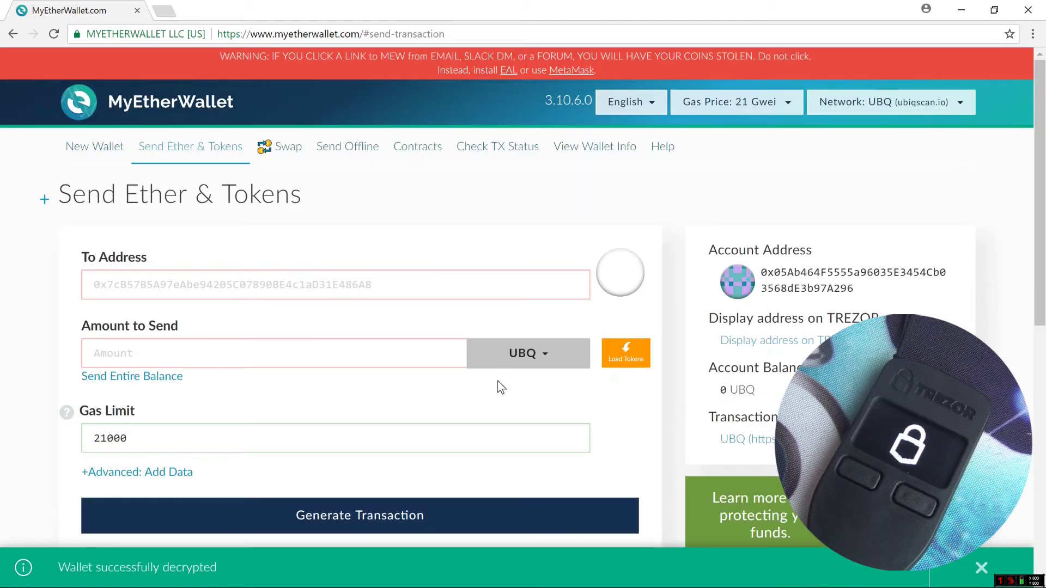
# Step: Paste the second address as recipient, enter 1 UBQ, and generate the signed transaction
pyautogui.rightClick(408, 296)
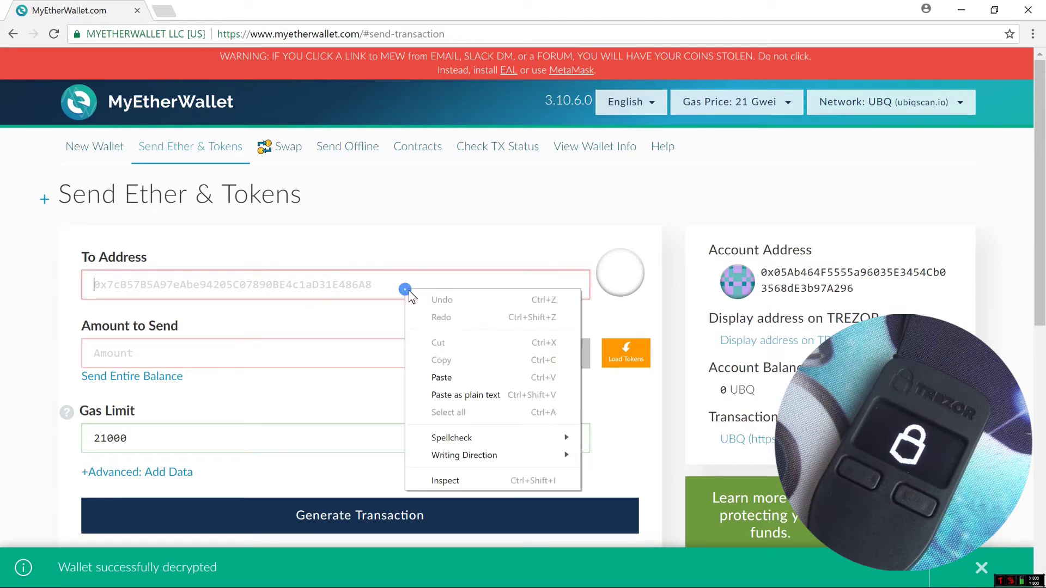
pyautogui.click(443, 375)
pyautogui.click(414, 356)
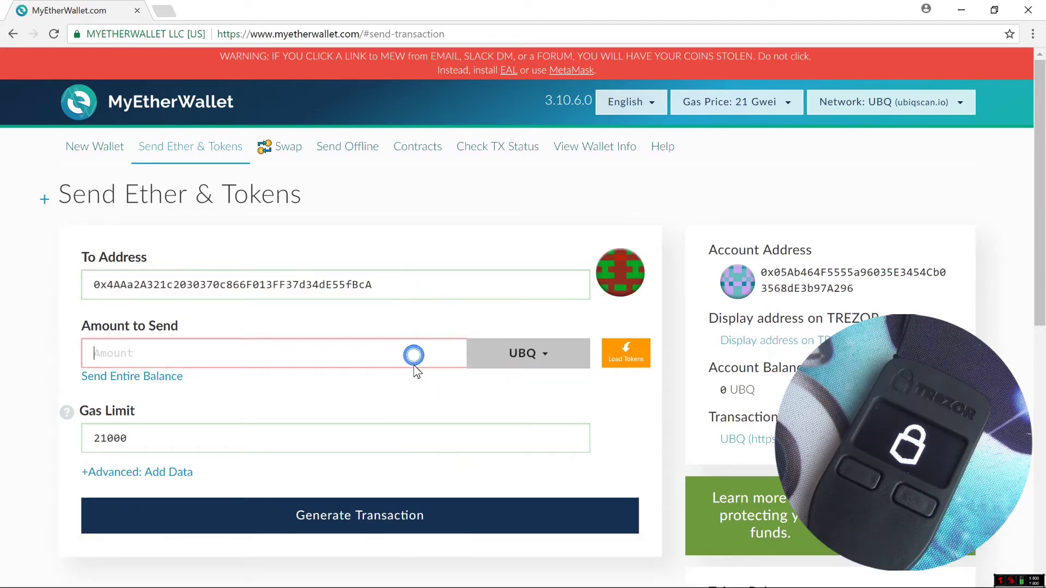
pyautogui.write('1')
pyautogui.scroll(-1, 489, 508)
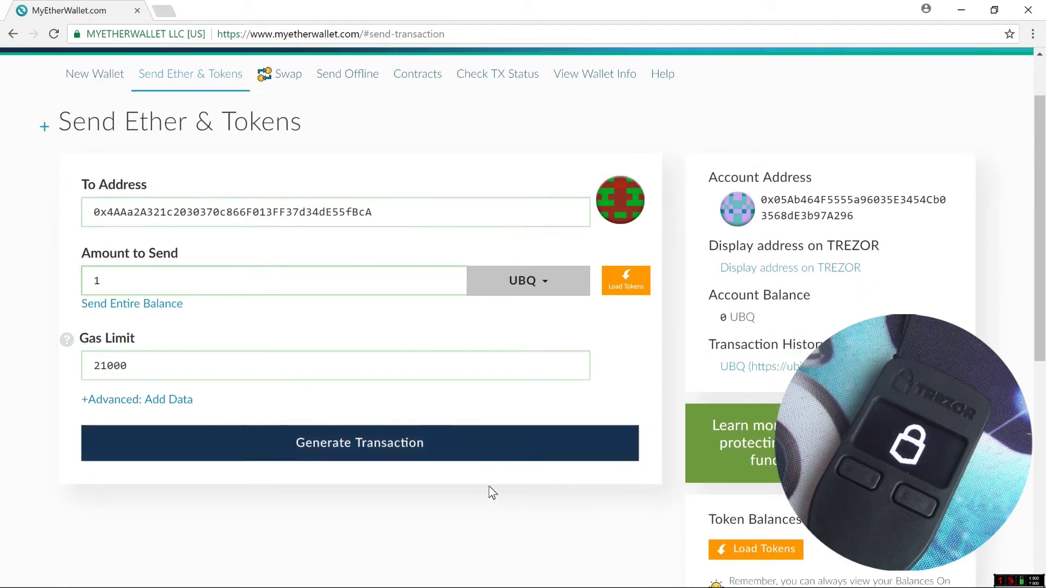
pyautogui.click(485, 442)
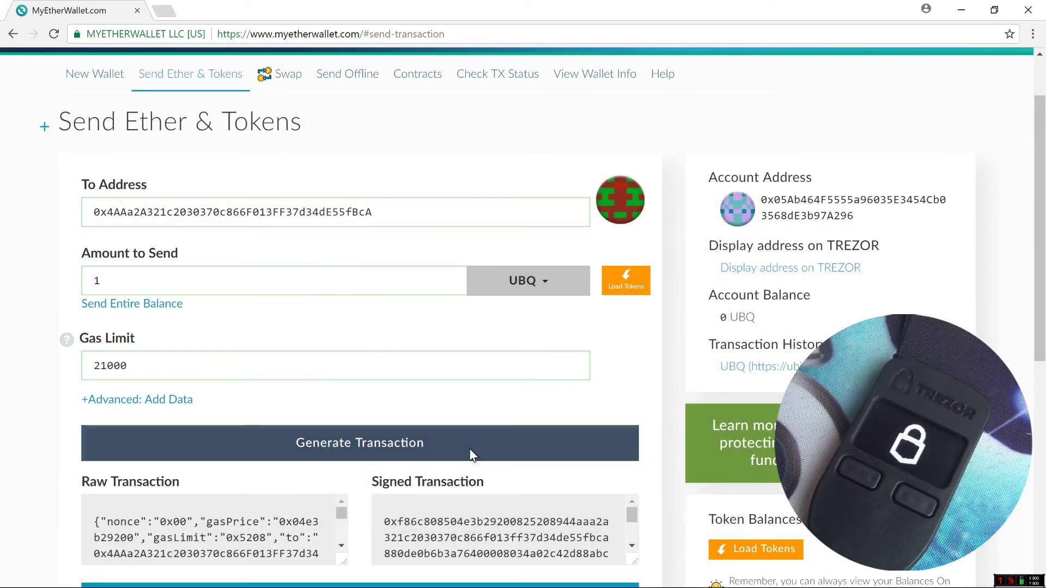
# Step: Review the signed 1 UBQ transaction, then send it to the second address and confirm
pyautogui.scroll(-3, 479, 455)
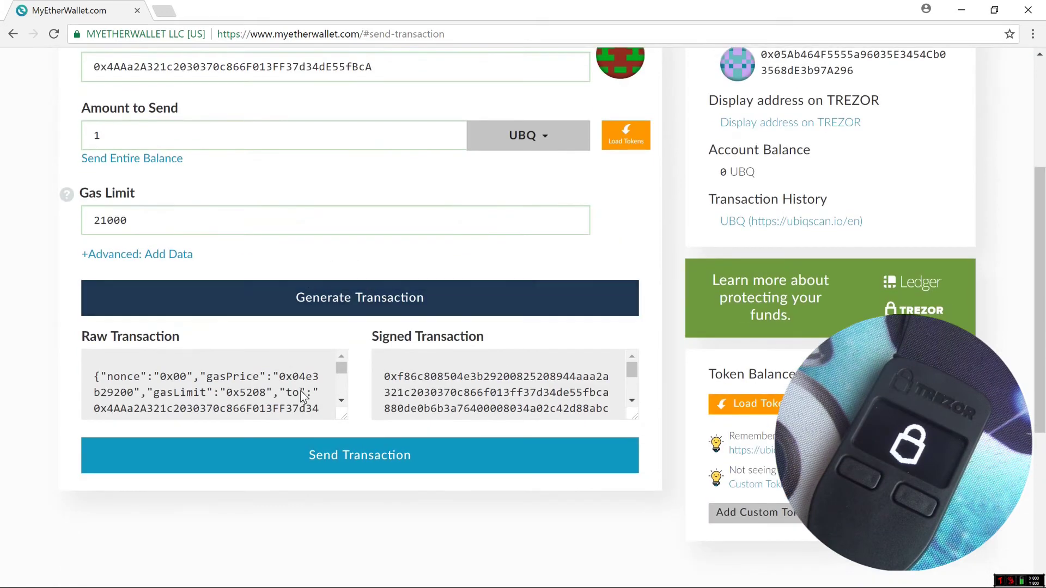
pyautogui.scroll(-1, 304, 403)
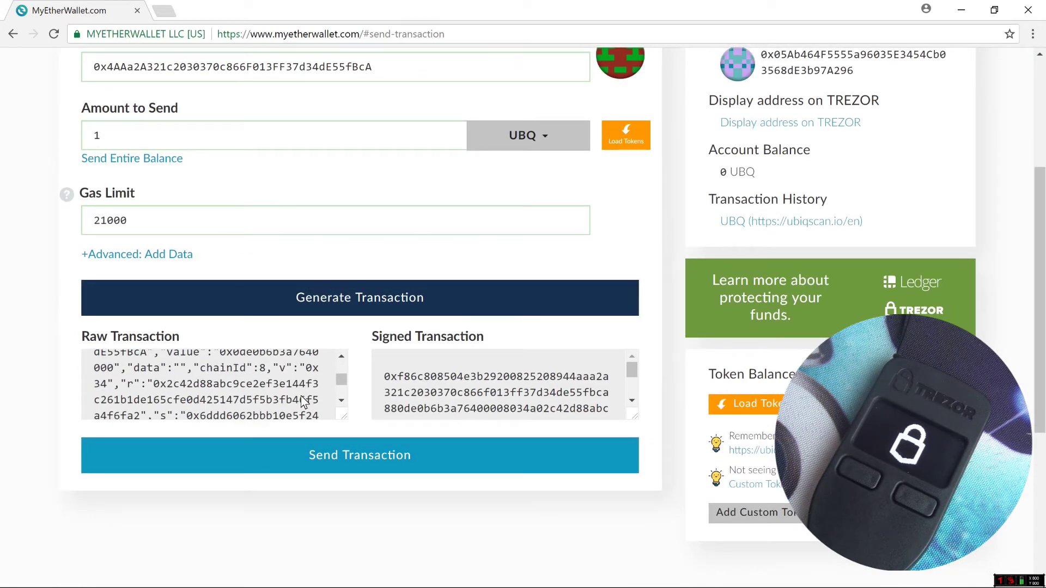
pyautogui.scroll(-2, 303, 403)
pyautogui.scroll(2, 304, 402)
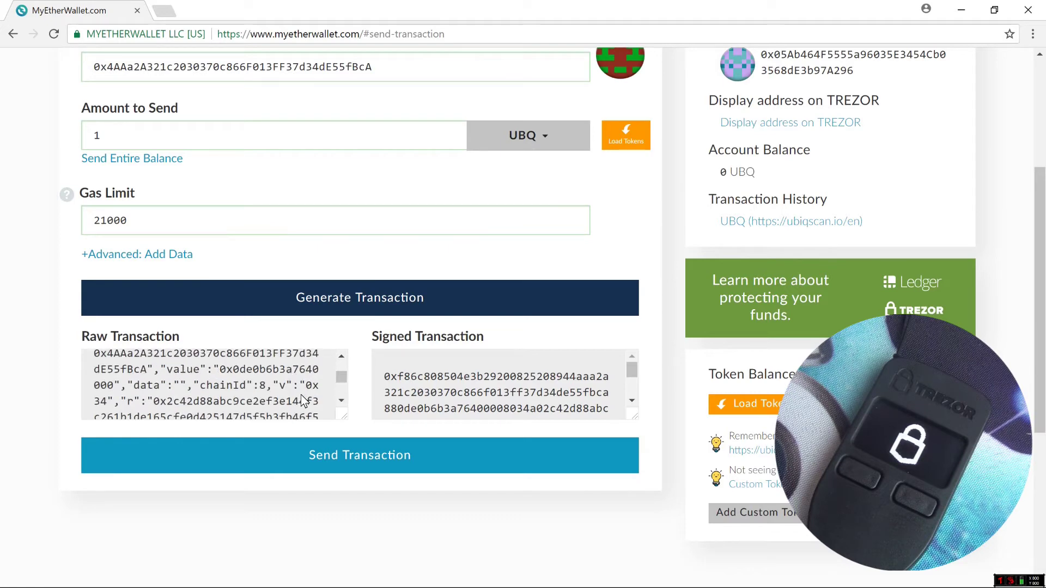
pyautogui.scroll(2, 303, 401)
pyautogui.scroll(-3, 457, 400)
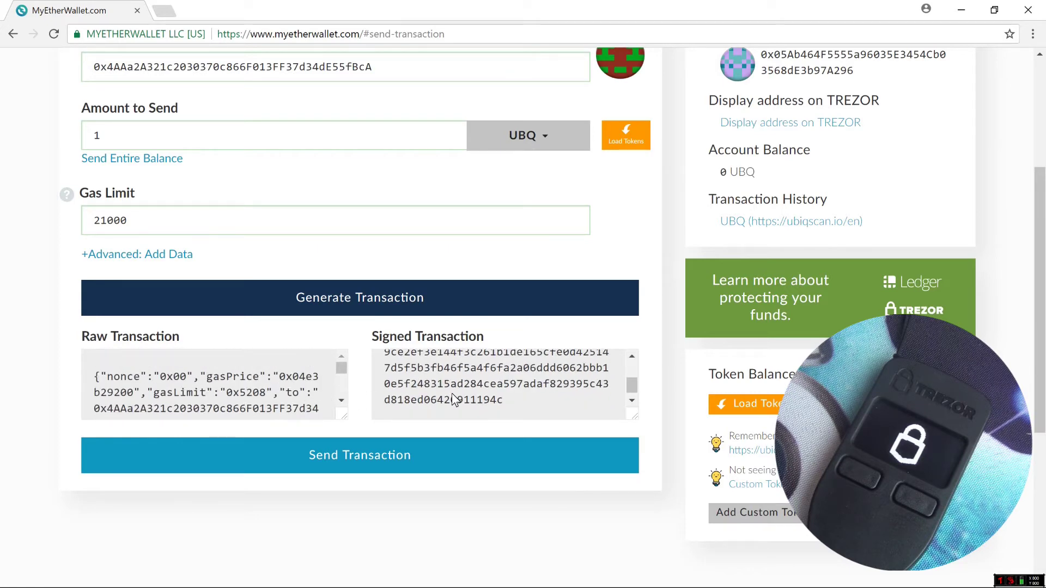
pyautogui.scroll(5, 456, 401)
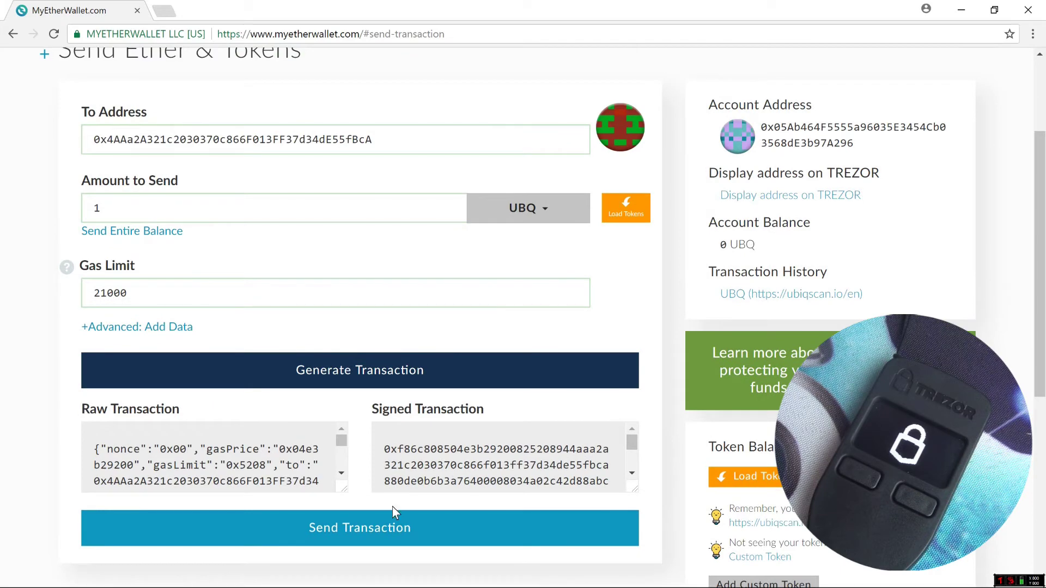
pyautogui.click(386, 525)
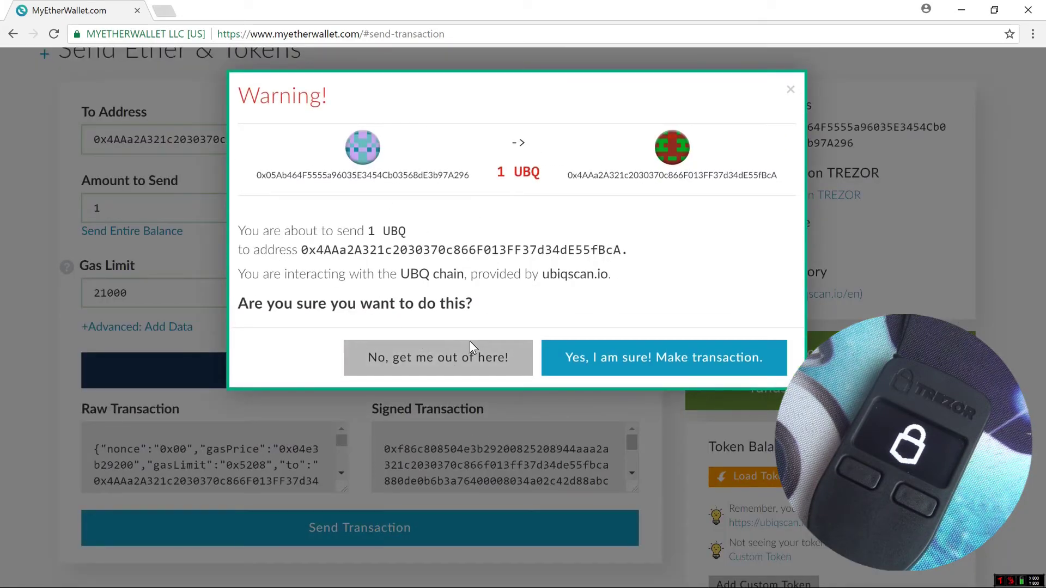
pyautogui.click(617, 352)
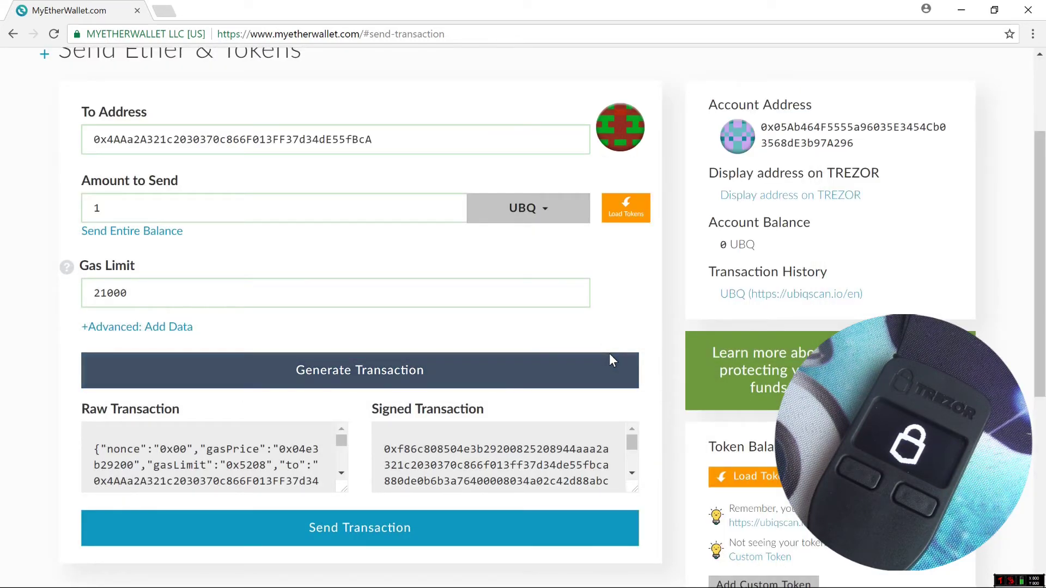
# Step: Connect the TREZOR on the Expanse network and export its public key
pyautogui.click(611, 353)
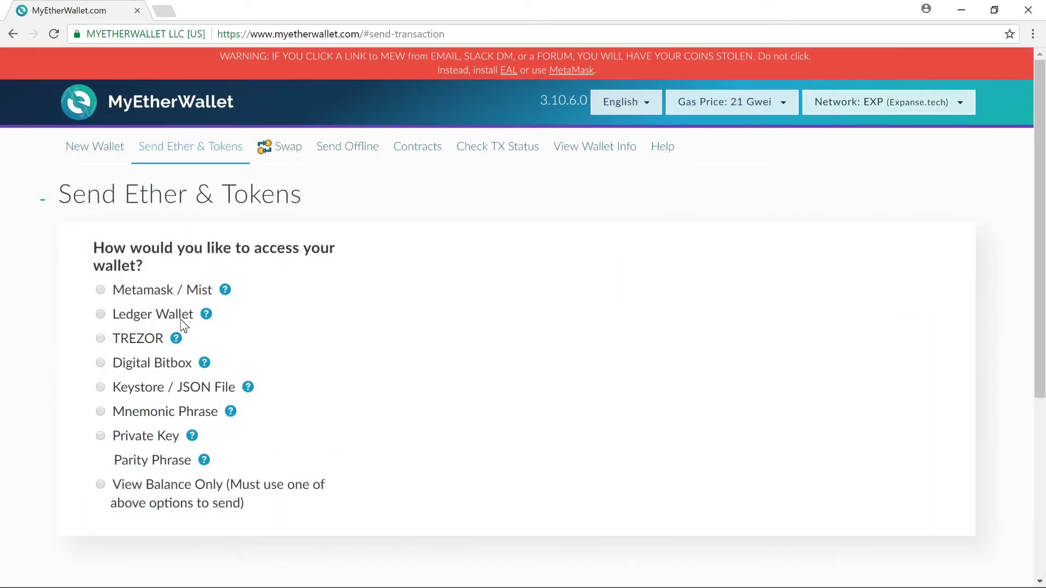
pyautogui.click(129, 337)
pyautogui.click(453, 298)
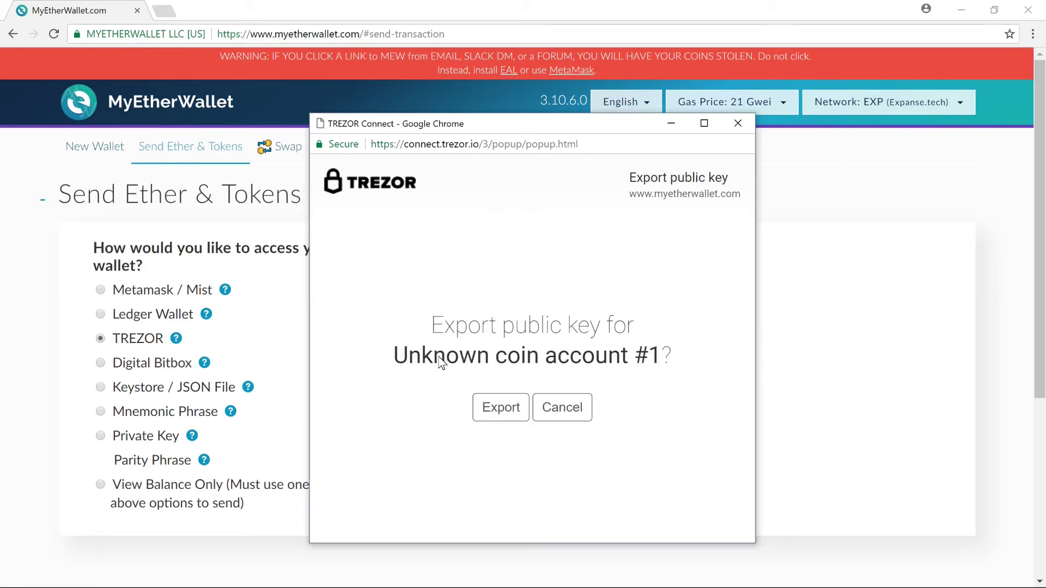
pyautogui.click(480, 404)
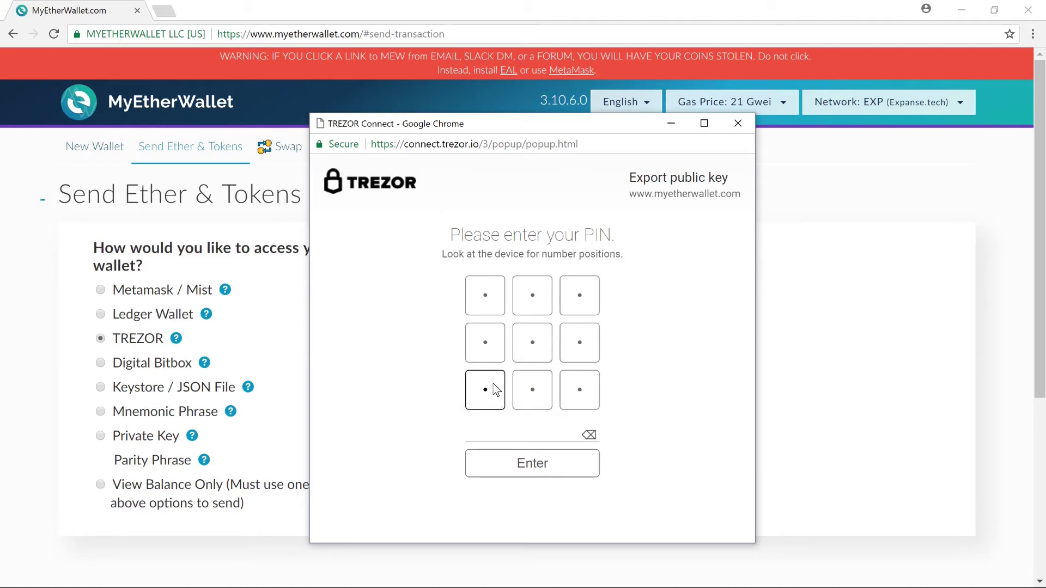
# Step: Enter the device PIN to unlock the TREZOR
pyautogui.click(488, 304)
pyautogui.click(492, 380)
pyautogui.click(529, 355)
pyautogui.click(479, 354)
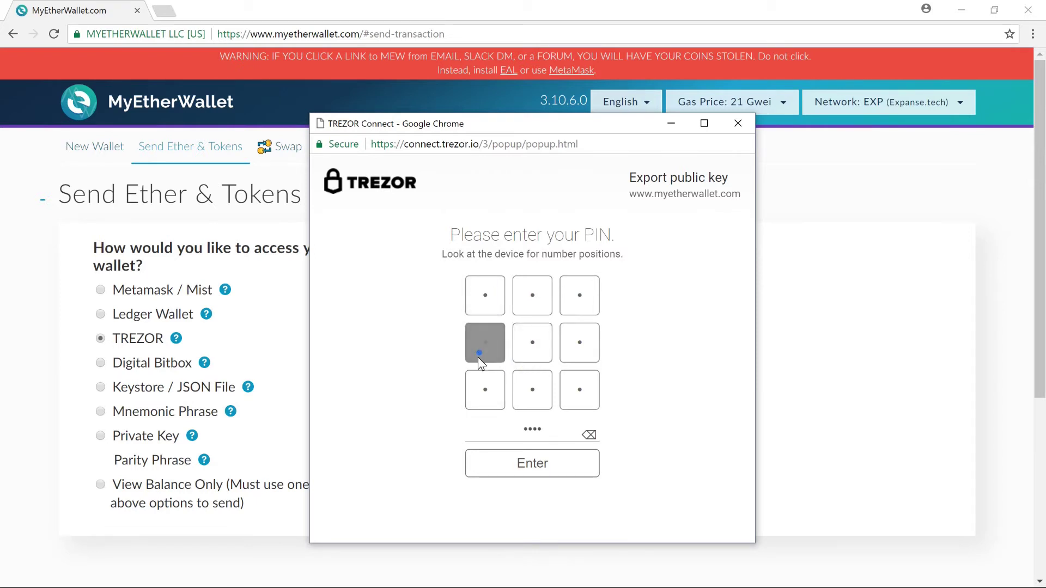
pyautogui.click(531, 464)
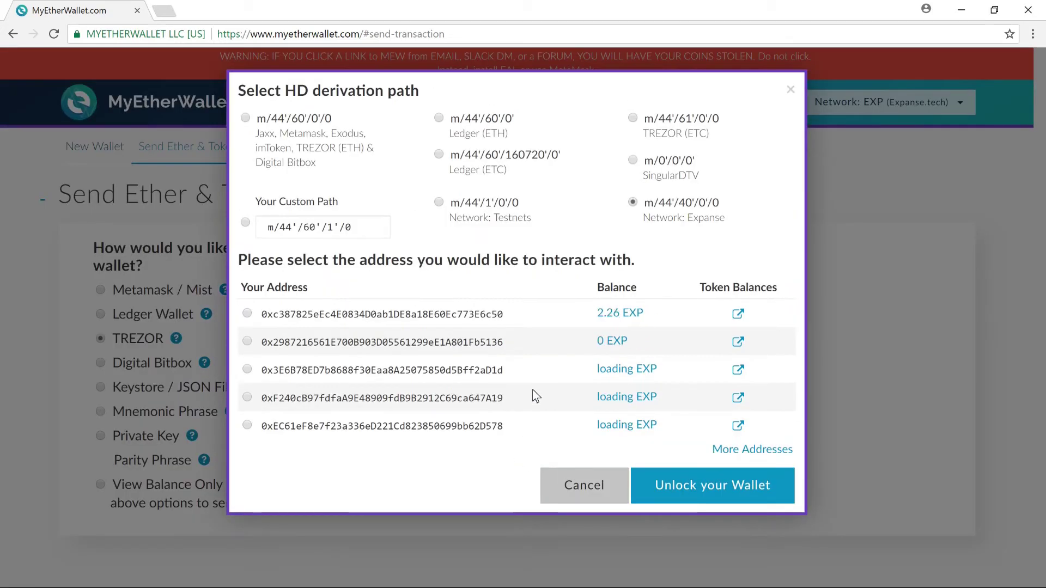
# Step: Copy the second address, then unlock the first address holding 2.26 EXP
pyautogui.doubleClick(381, 342)
pyautogui.rightClick(382, 341)
pyautogui.click(396, 350)
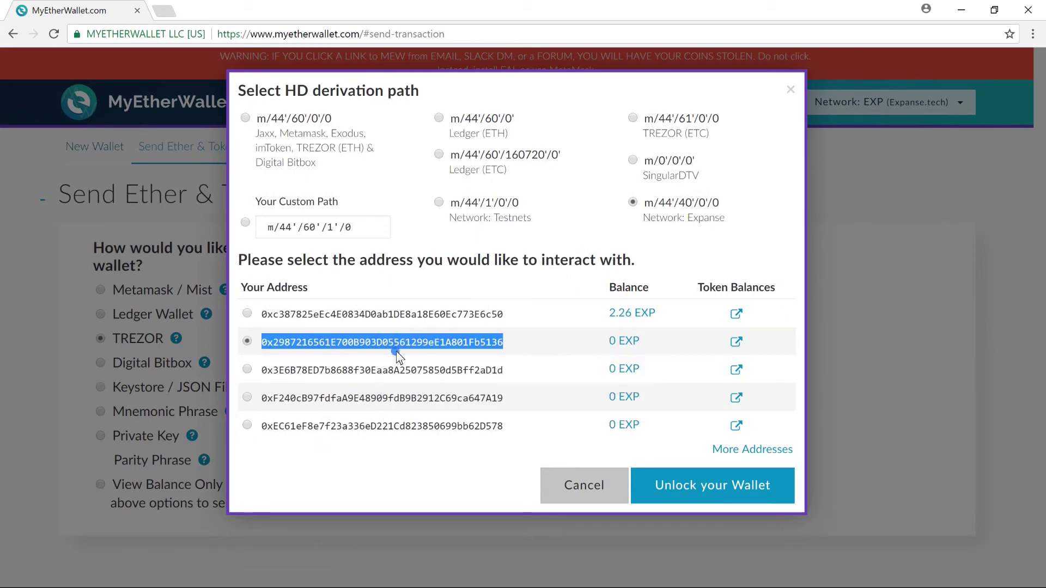
pyautogui.click(389, 315)
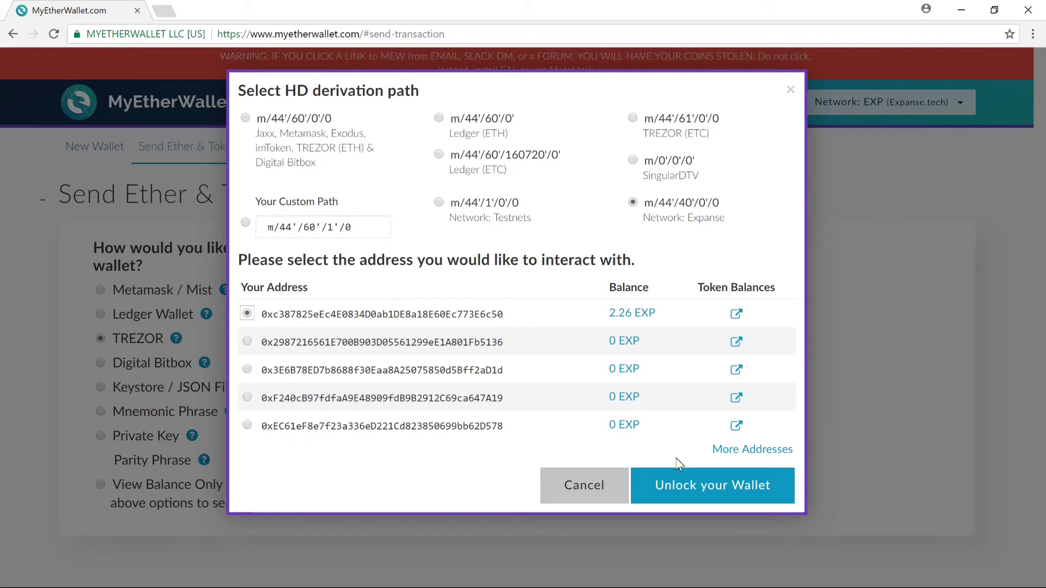
pyautogui.click(683, 478)
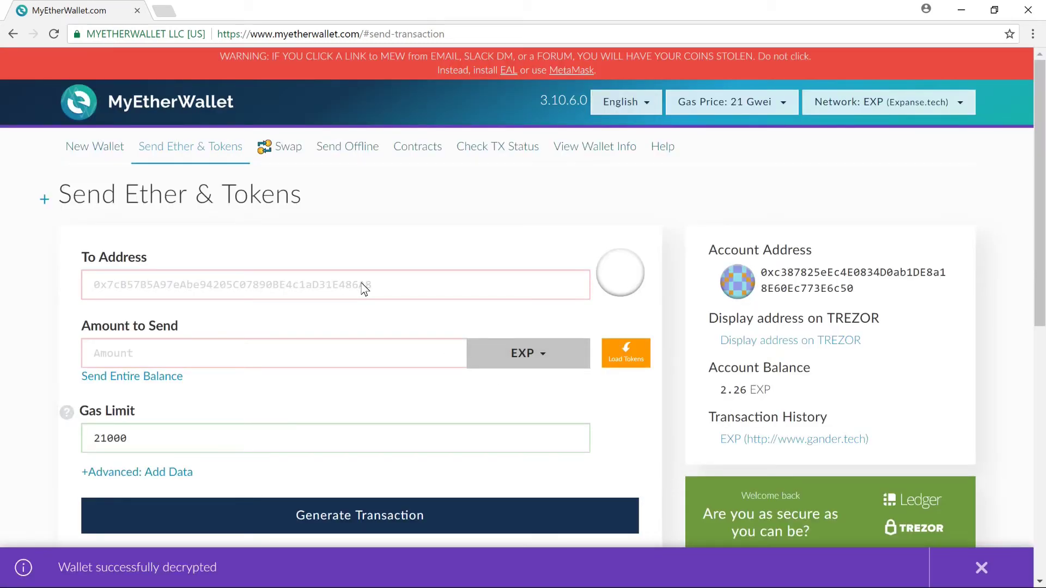
# Step: Paste the second address as recipient and enter an amount of 2.25 EXP
pyautogui.rightClick(363, 288)
pyautogui.click(397, 370)
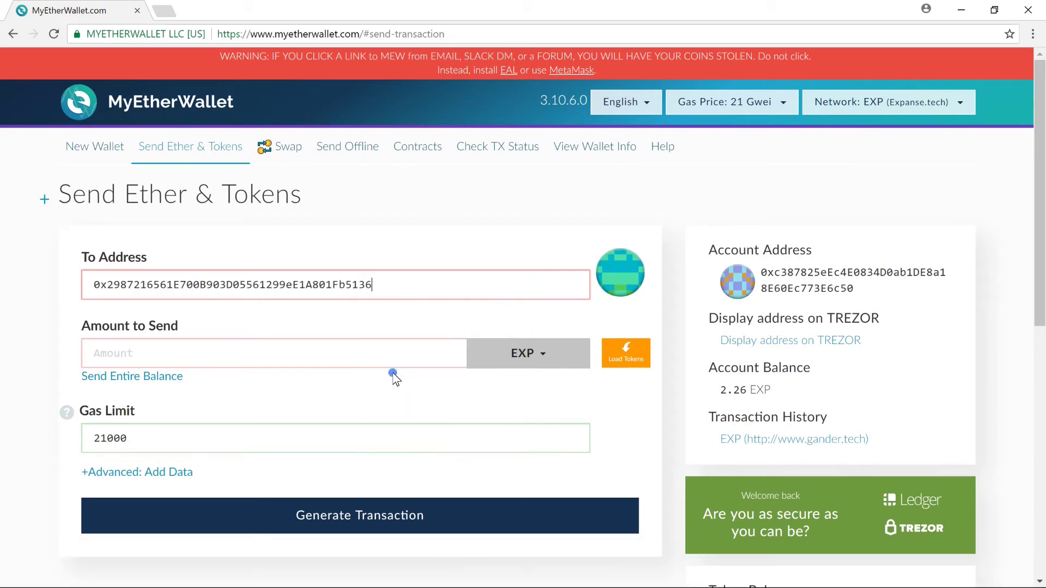
pyautogui.click(354, 361)
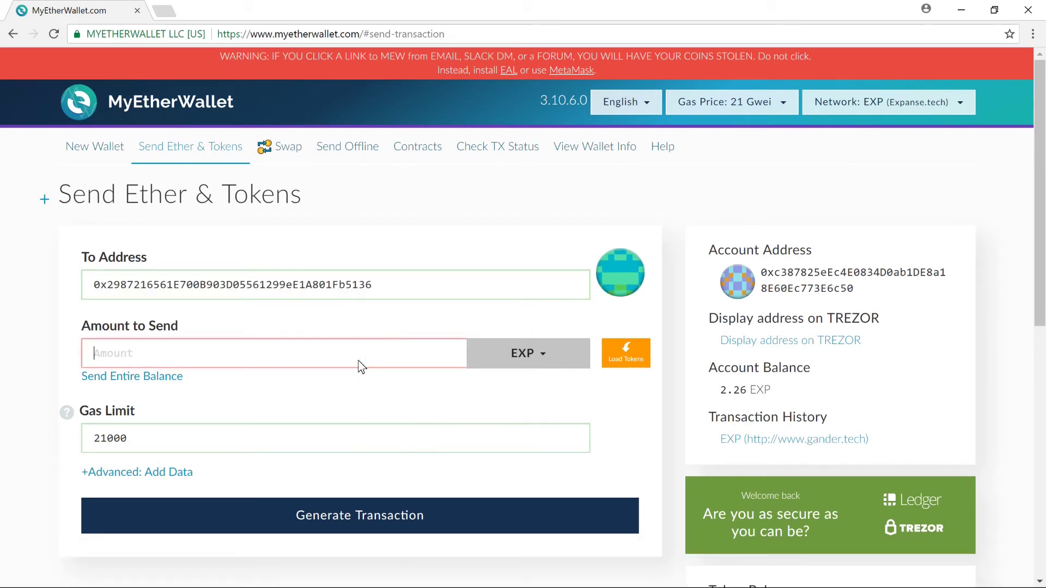
pyautogui.write('2.25')
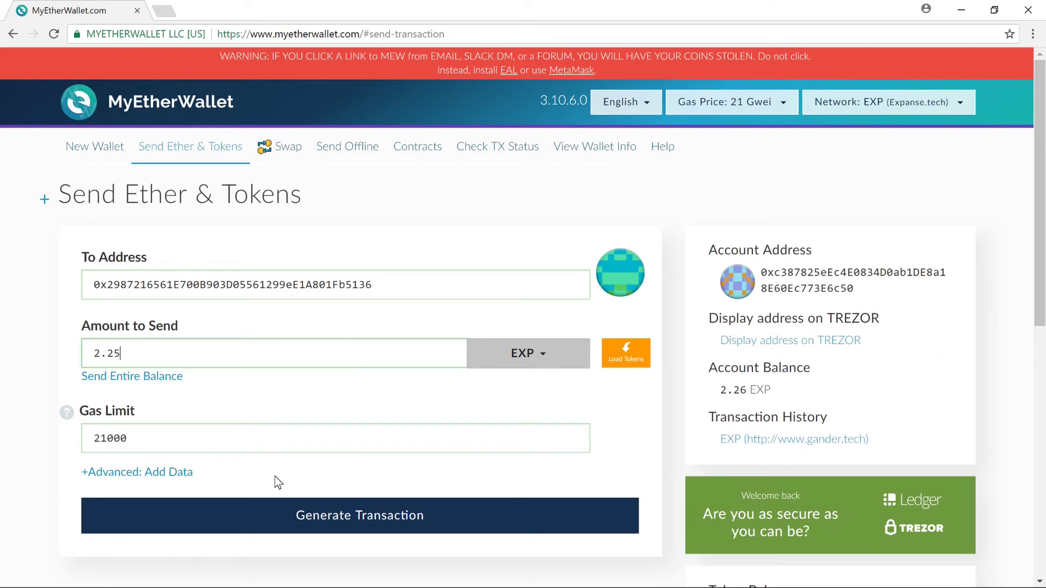
# Step: Generate the TREZOR-signed 2.25 EXP transaction and check its raw and signed data
pyautogui.click(283, 513)
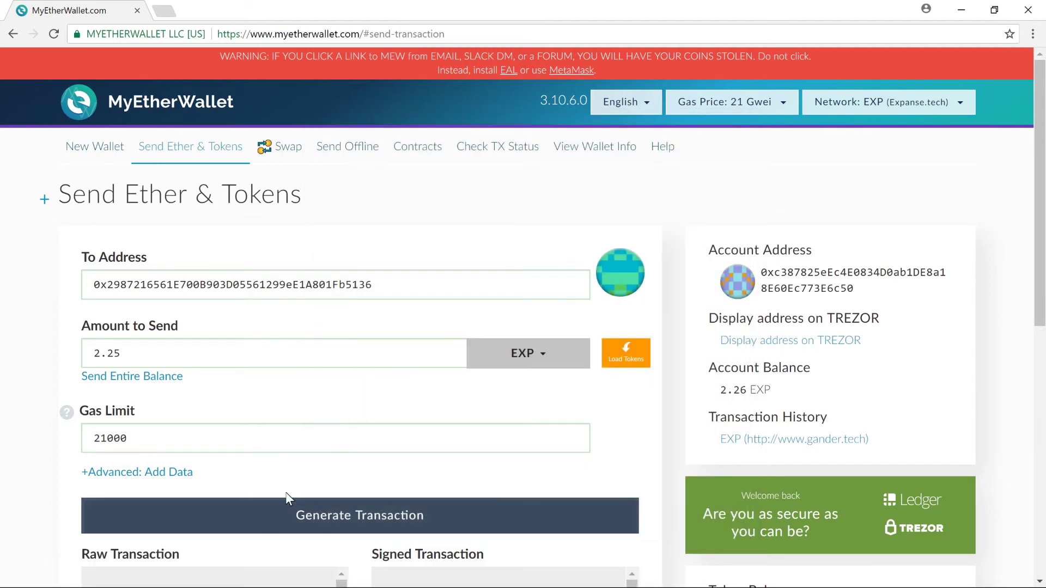
pyautogui.scroll(-6, 289, 490)
pyautogui.scroll(2, 294, 382)
pyautogui.scroll(2, 295, 382)
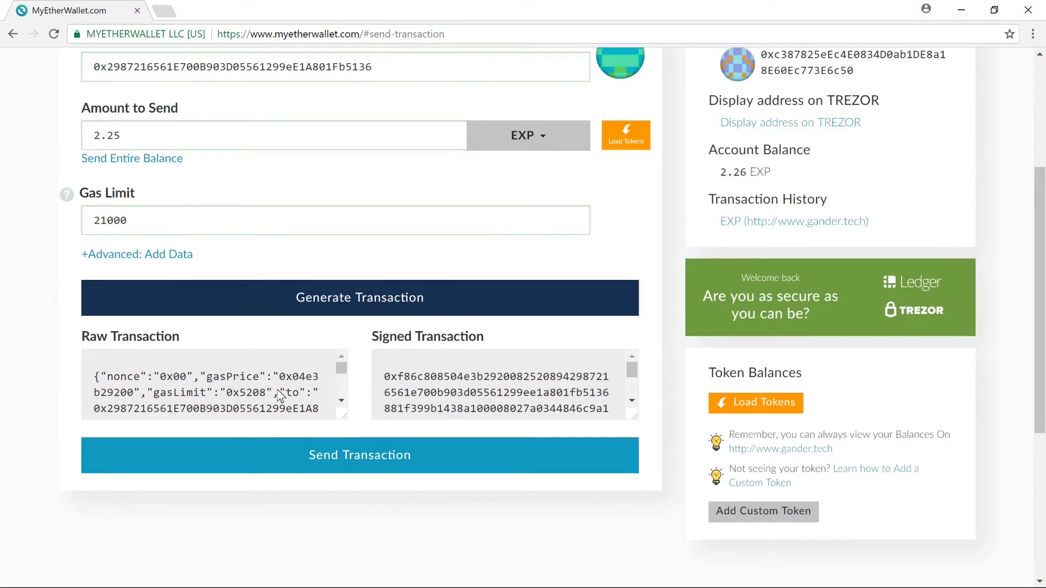
# Step: Send and confirm the 2.25 EXP transaction, then dismiss the broadcast notice
pyautogui.click(270, 444)
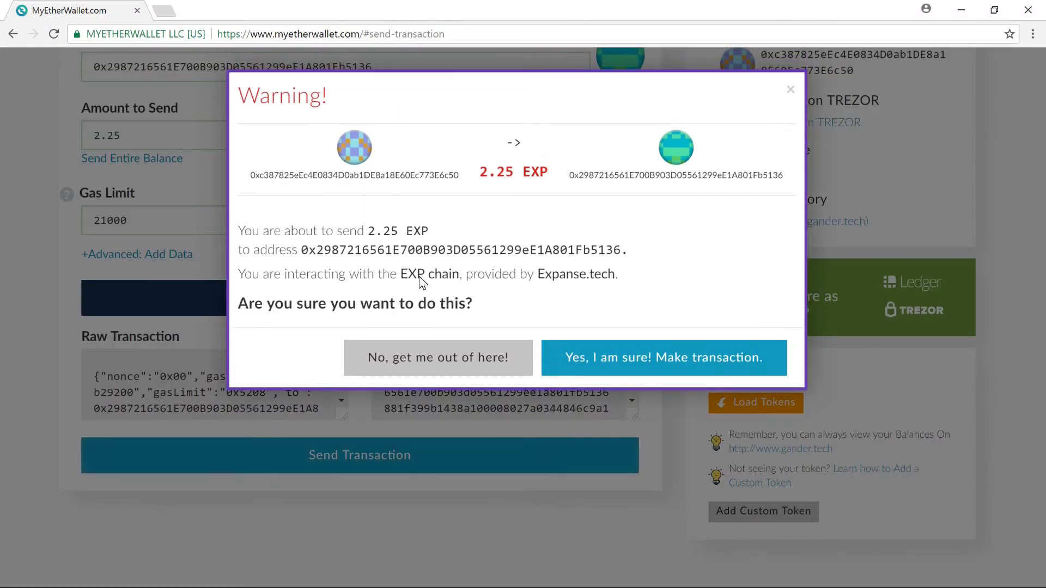
pyautogui.click(589, 357)
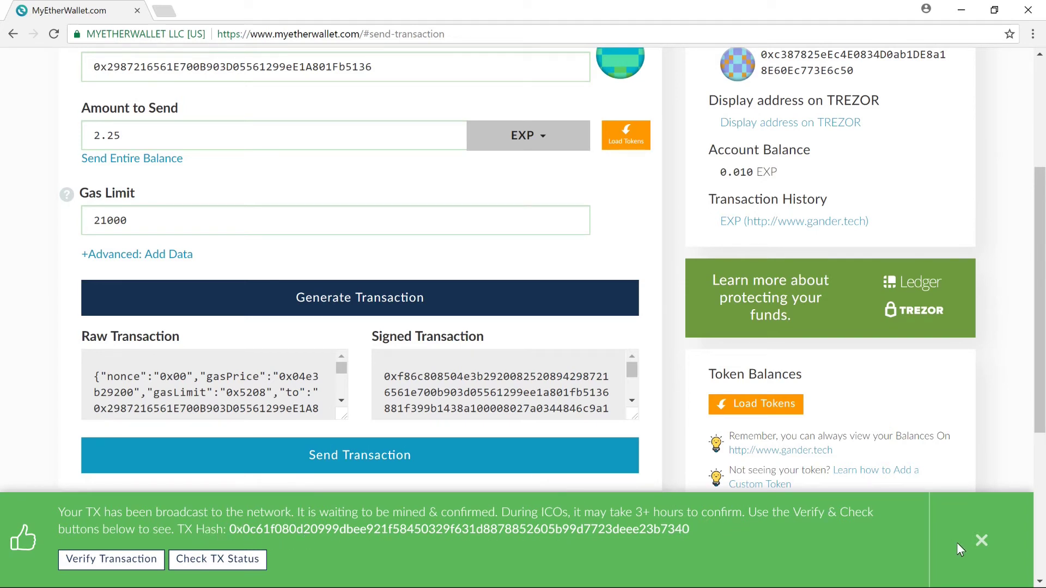
pyautogui.click(983, 541)
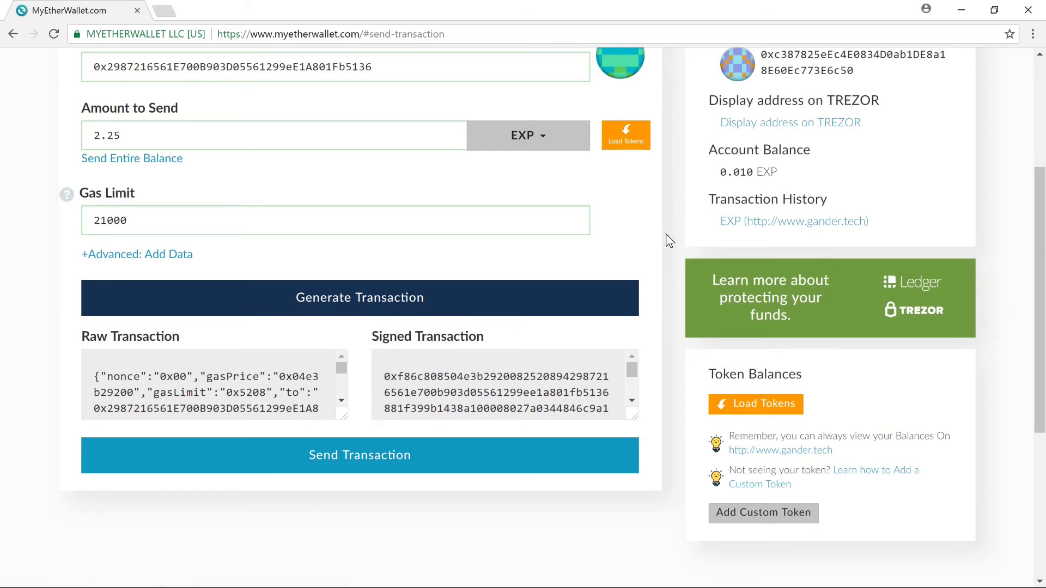
pyautogui.scroll(4, 671, 241)
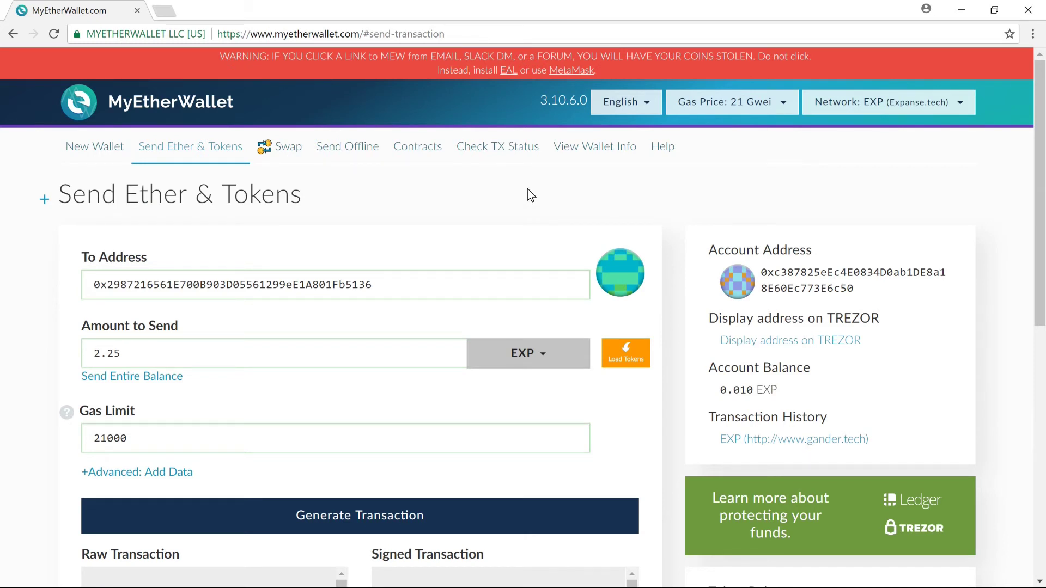
# Step: In View Wallet Info, unlock the TREZOR address now holding 2.25 EXP
pyautogui.click(564, 148)
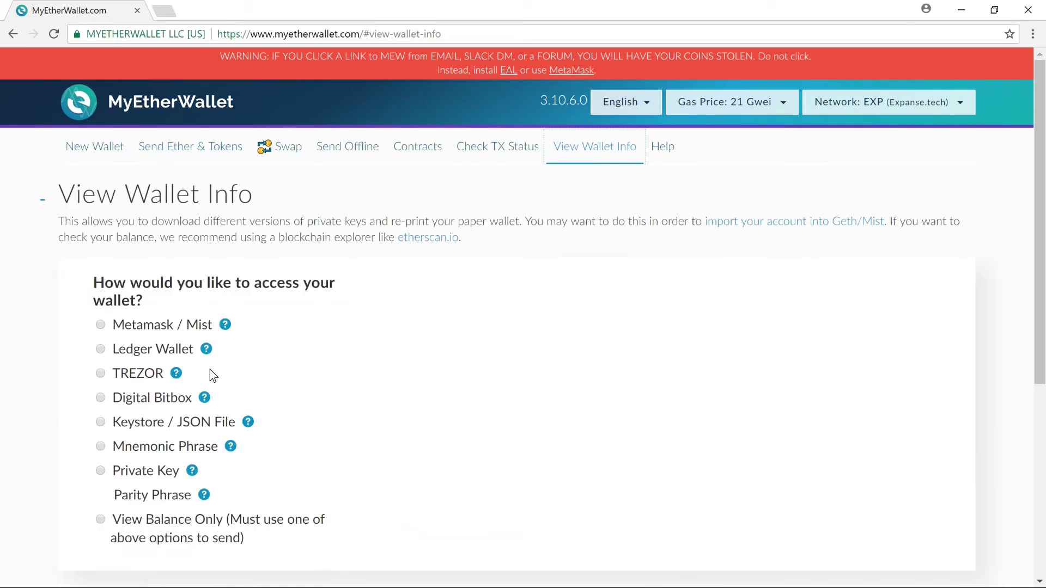
pyautogui.click(158, 375)
pyautogui.click(454, 332)
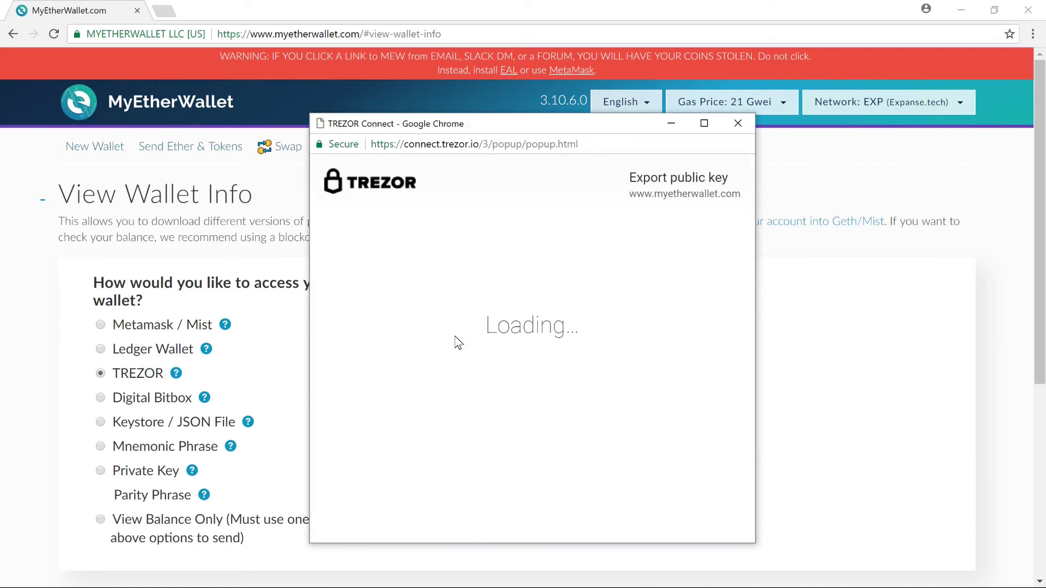
pyautogui.click(494, 409)
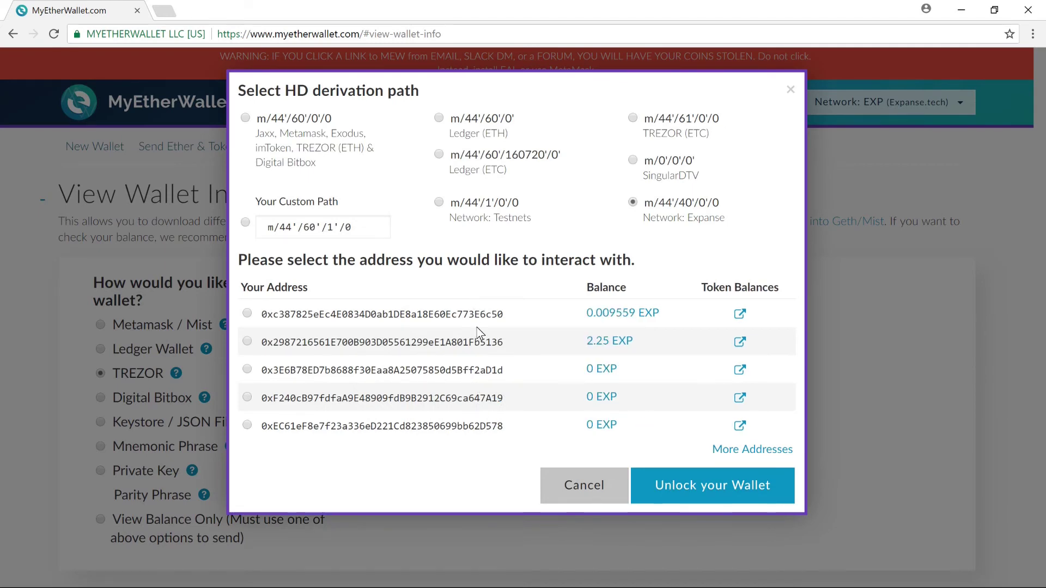
pyautogui.click(484, 335)
pyautogui.click(736, 492)
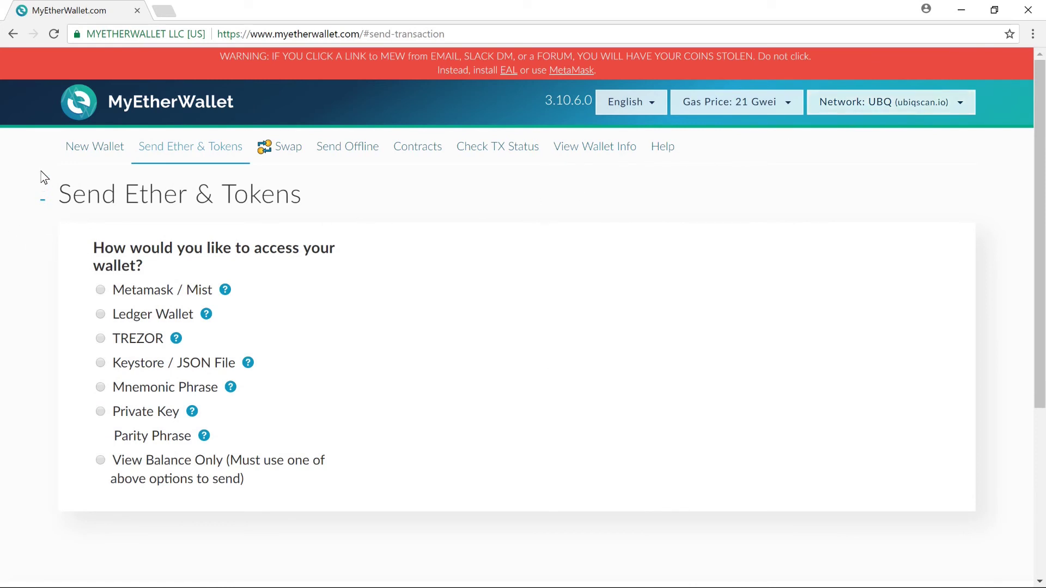
# Step: Connect the TREZOR on UBQ, copy the first address, and unlock the 0.09 UBQ address
pyautogui.click(158, 349)
pyautogui.click(401, 298)
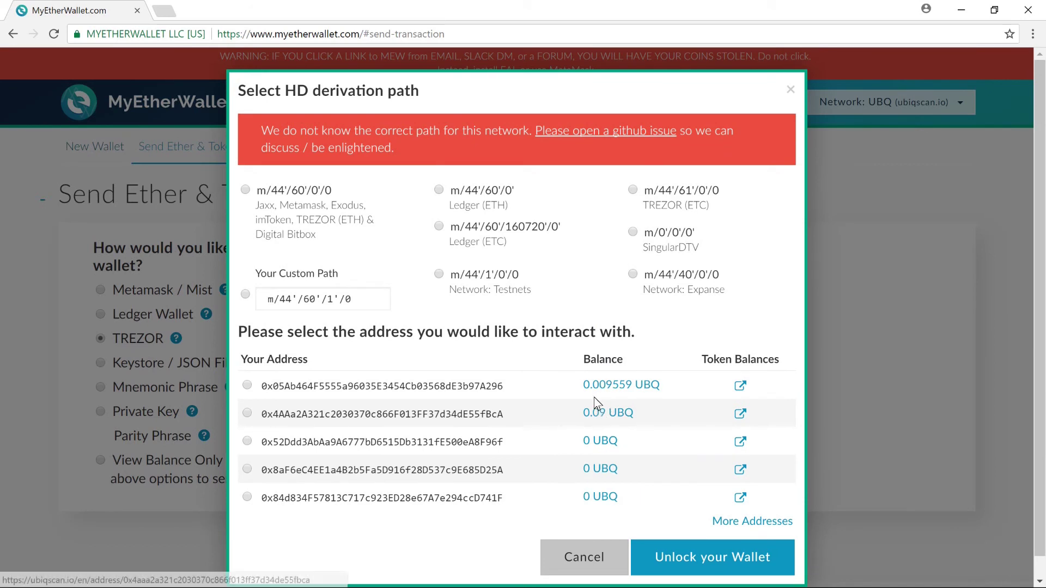
pyautogui.doubleClick(467, 387)
pyautogui.rightClick(469, 388)
pyautogui.click(485, 396)
pyautogui.click(474, 418)
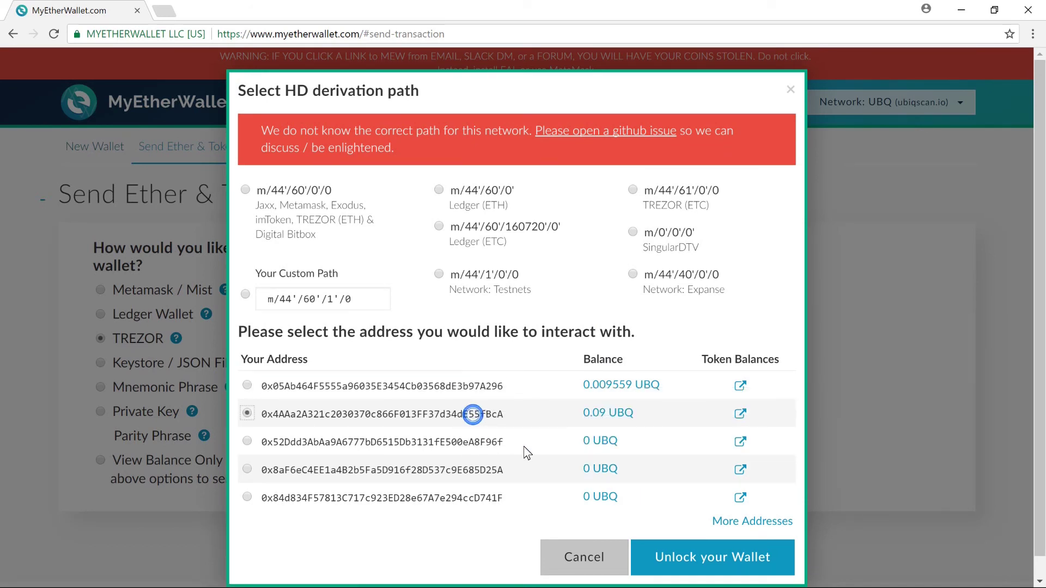
pyautogui.click(692, 564)
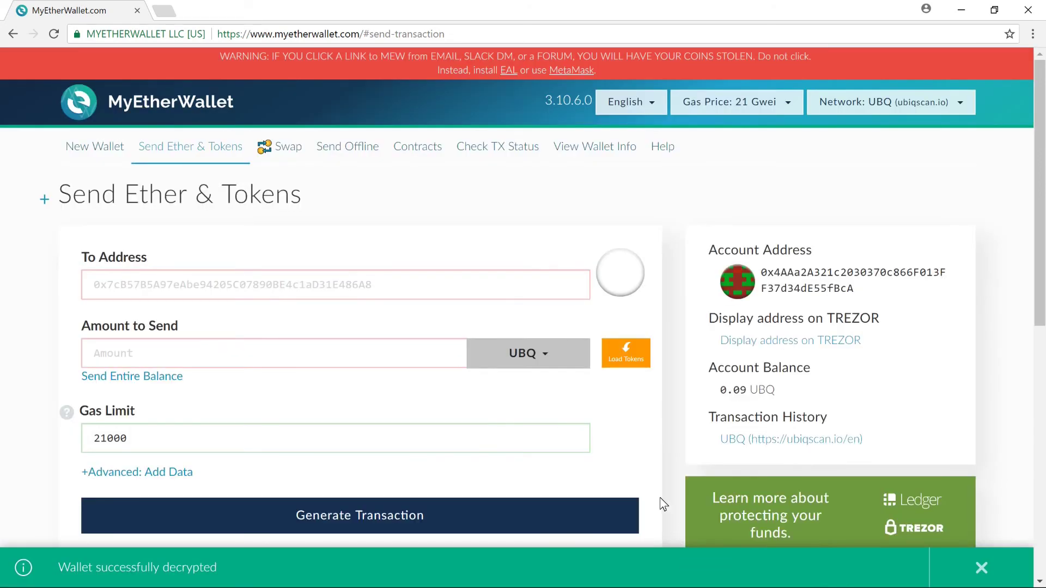
# Step: Address 0.089 UBQ to the first address, sign it on the TREZOR, and start sending
pyautogui.rightClick(470, 289)
pyautogui.click(507, 376)
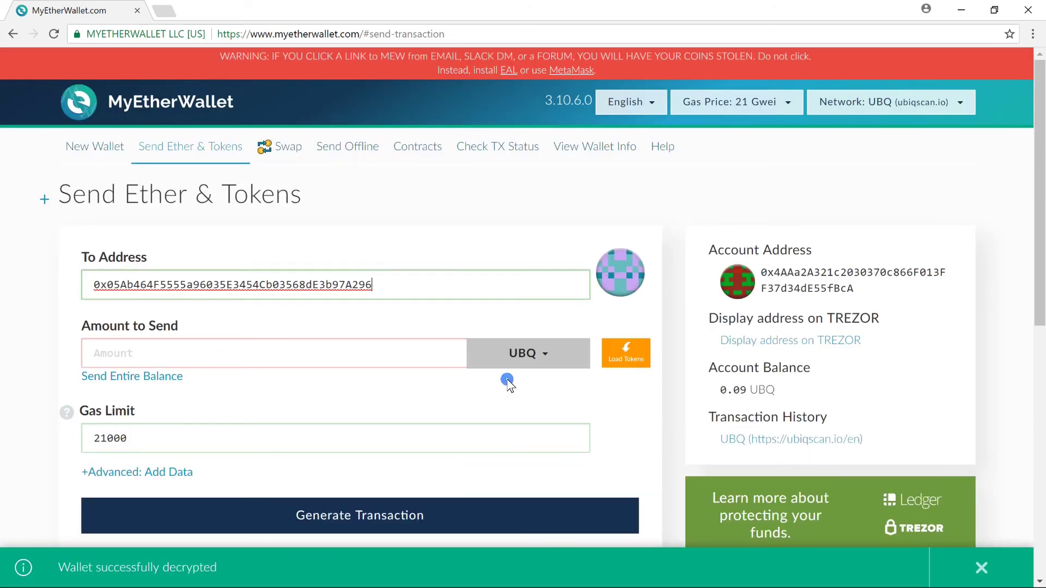
pyautogui.click(406, 365)
pyautogui.write('0.089')
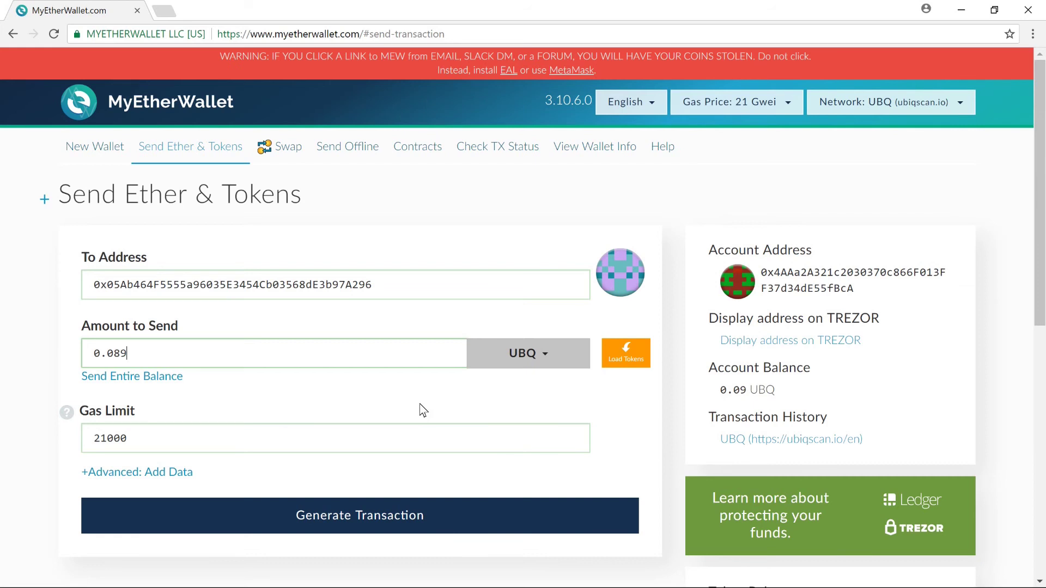
pyautogui.scroll(-3, 411, 398)
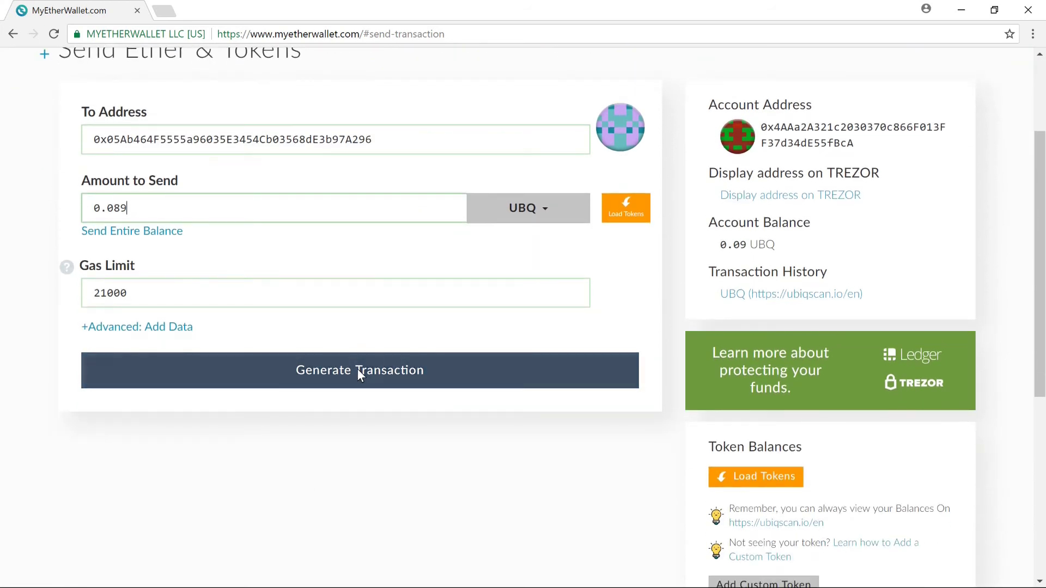
pyautogui.click(358, 370)
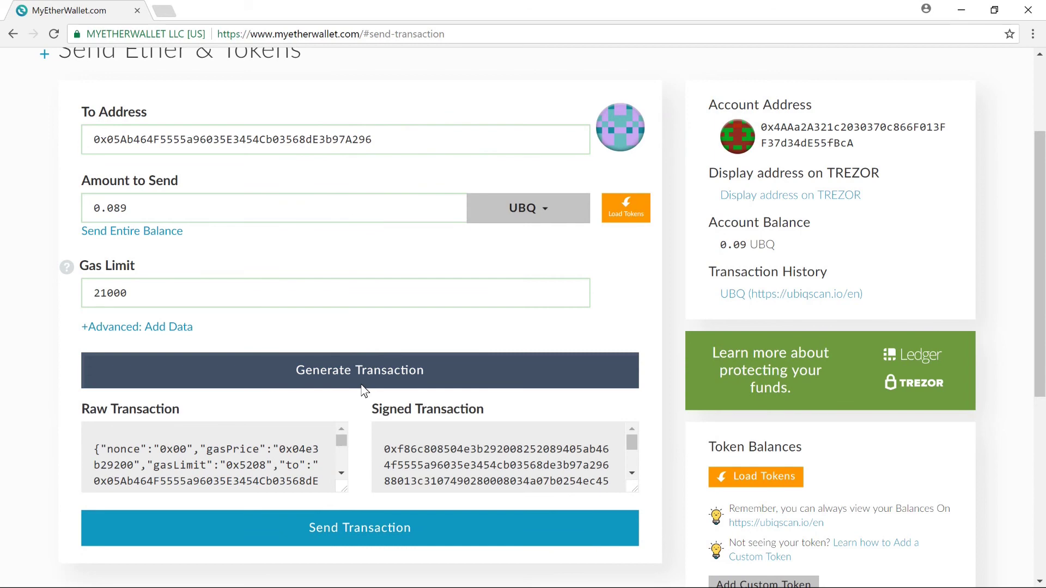
pyautogui.click(376, 524)
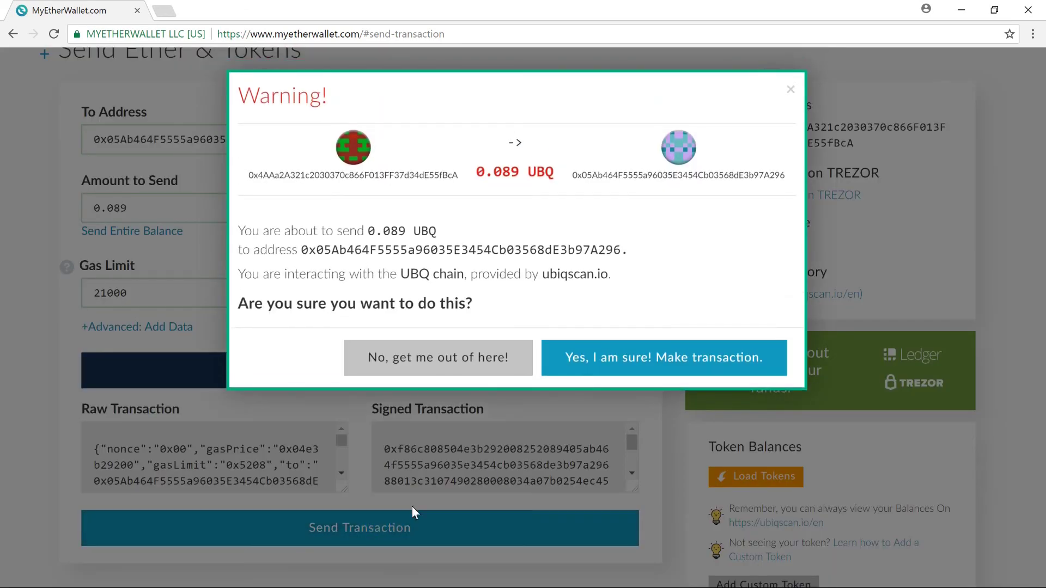
# Step: Confirm the 0.089 UBQ transaction and dismiss the broadcast notice
pyautogui.click(634, 362)
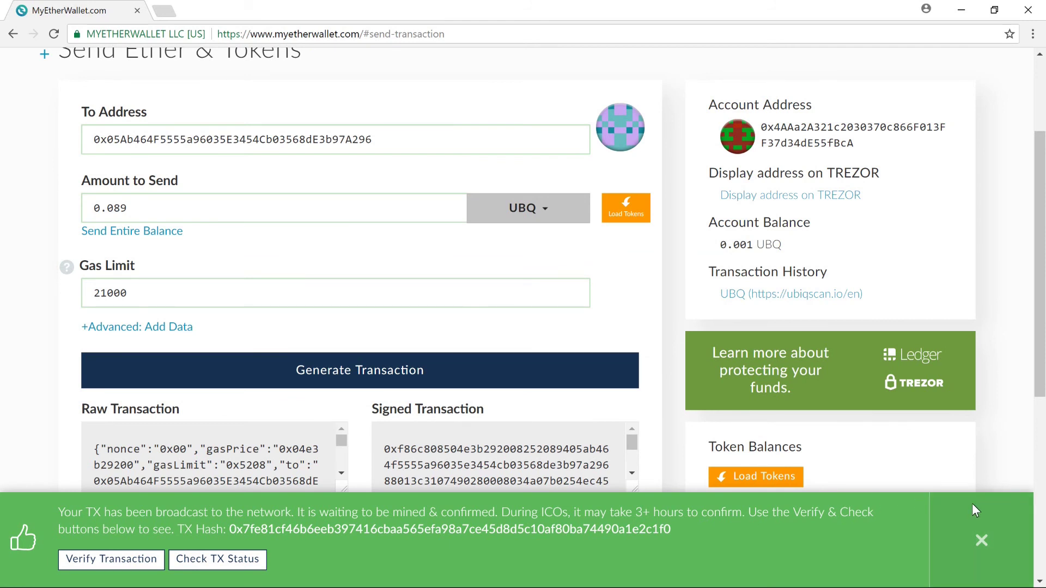
pyautogui.click(981, 534)
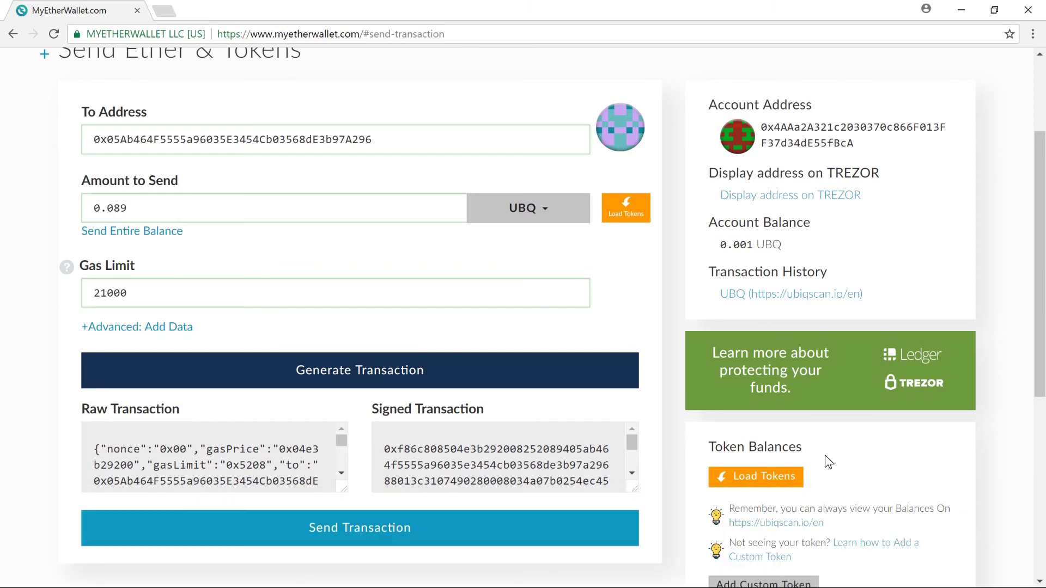
pyautogui.scroll(3, 633, 316)
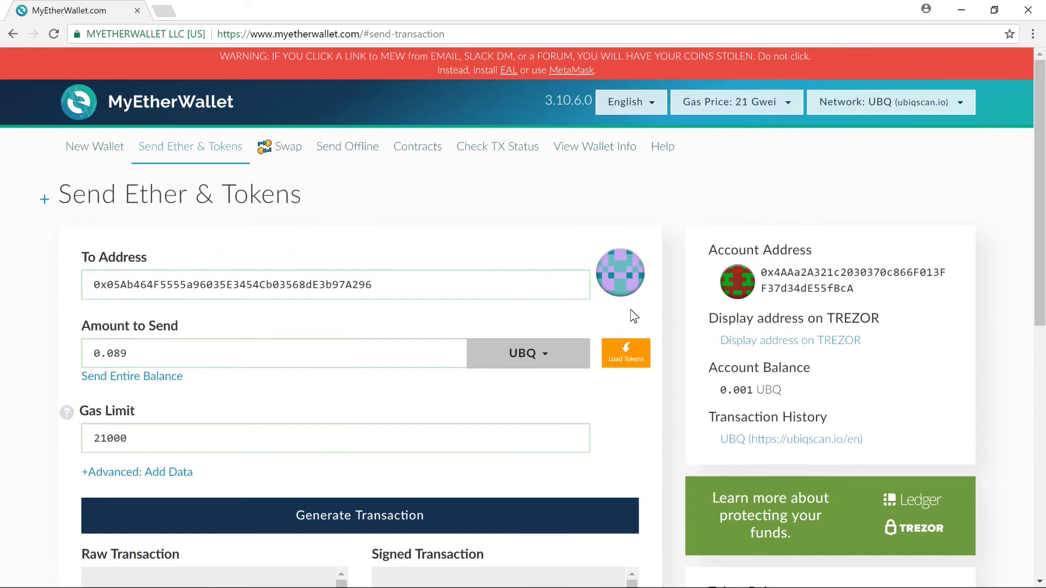
# Step: In View Wallet Info, unlock the TREZOR's first address listed with 0.098559 UBQ
pyautogui.click(608, 147)
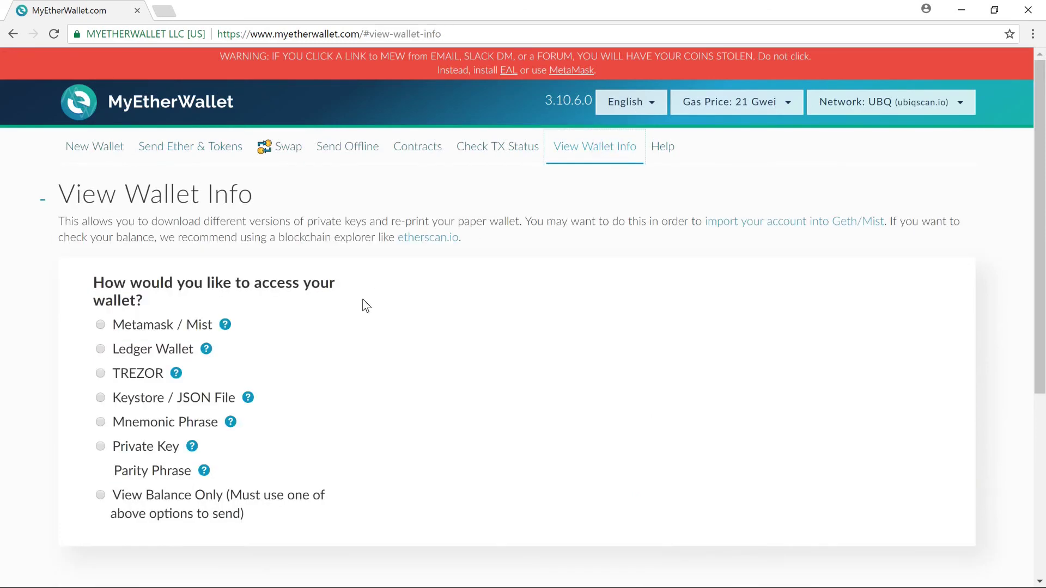
pyautogui.click(148, 379)
pyautogui.click(469, 334)
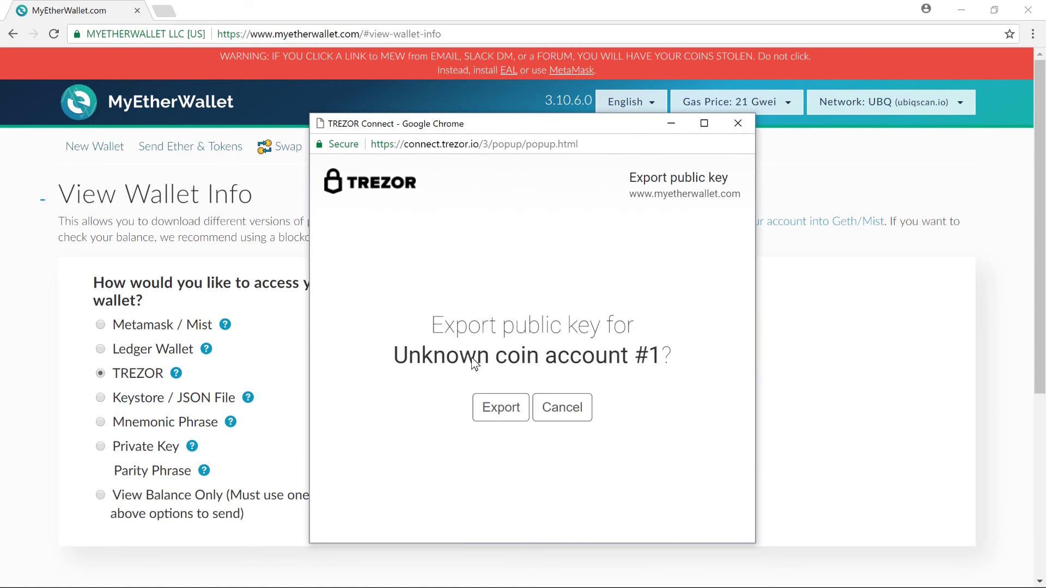
pyautogui.click(485, 407)
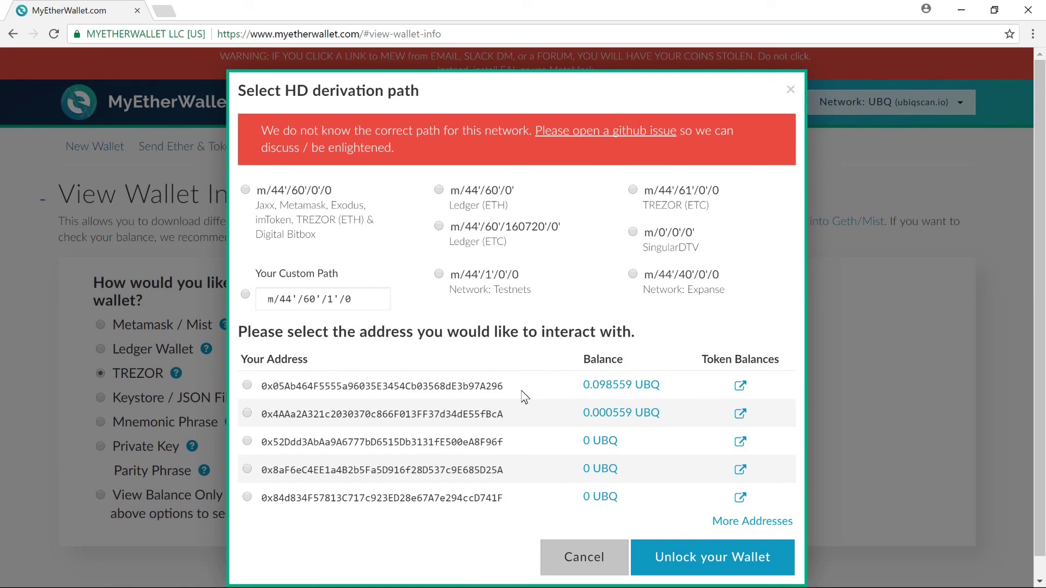
pyautogui.click(479, 388)
pyautogui.click(670, 557)
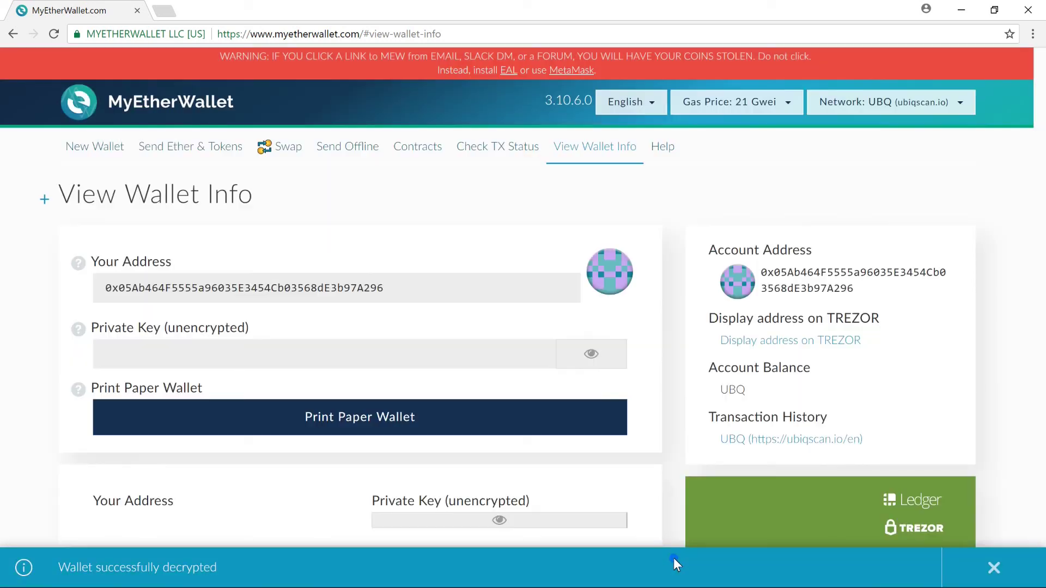